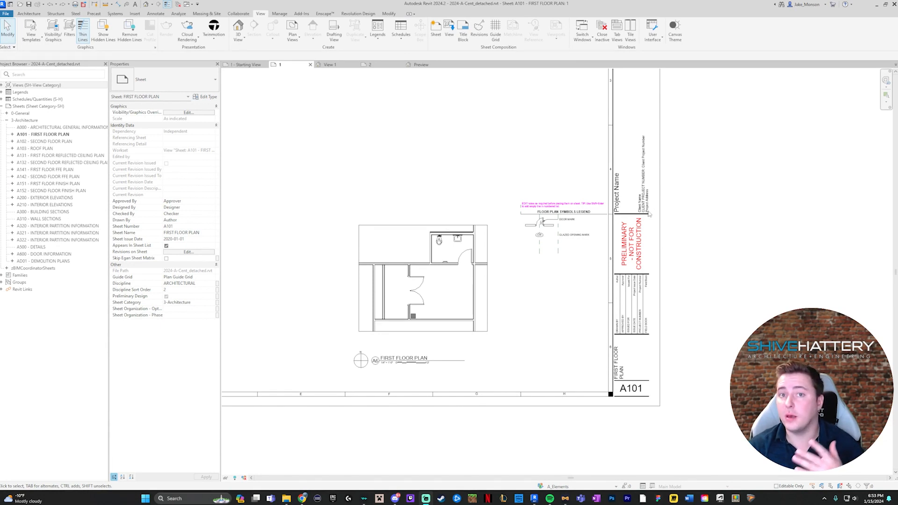
left_click(650, 214)
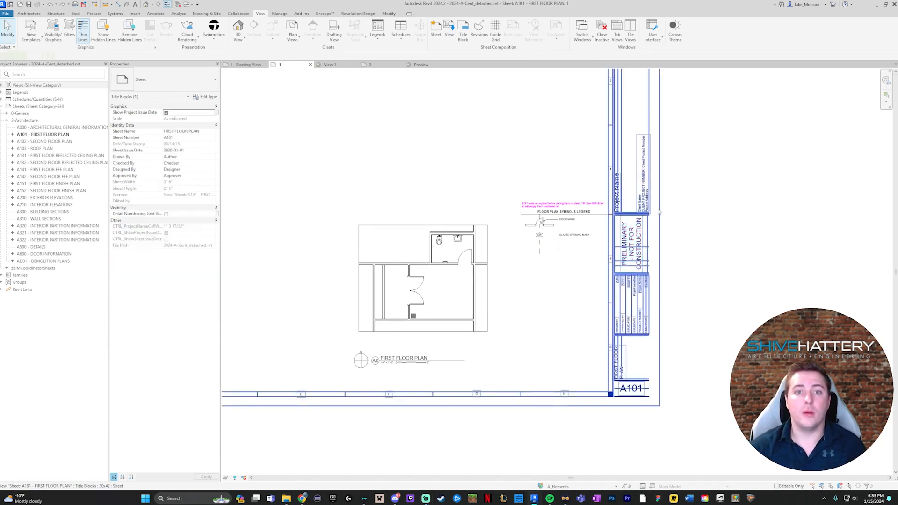
middle_click_drag(463, 133, 478, 178)
left_click(385, 138)
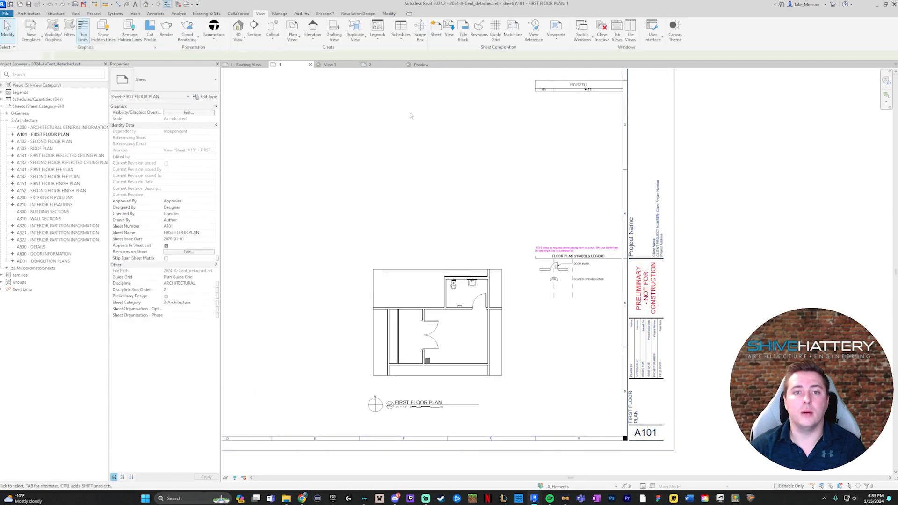
In the project's global parameters, turn off Show Preliminary Stamp and turn on Show Revisions Schedules
left_click(280, 15)
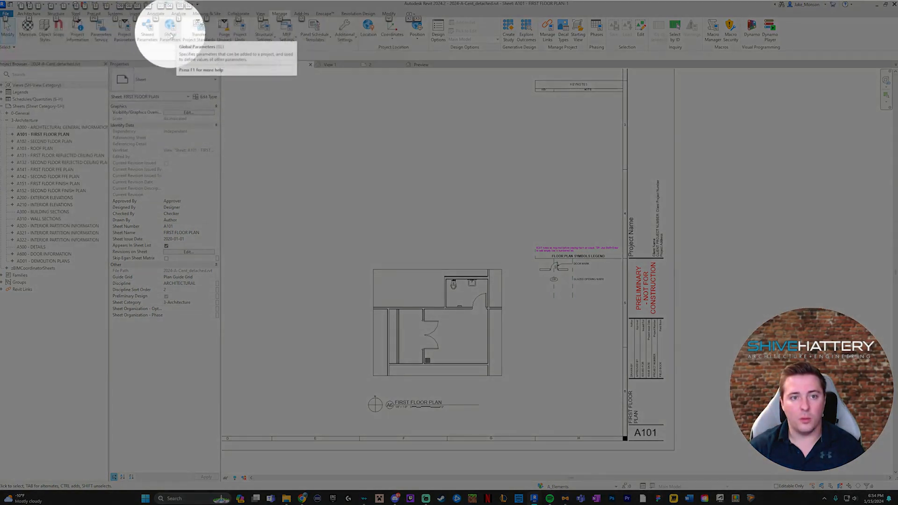
left_click(173, 34)
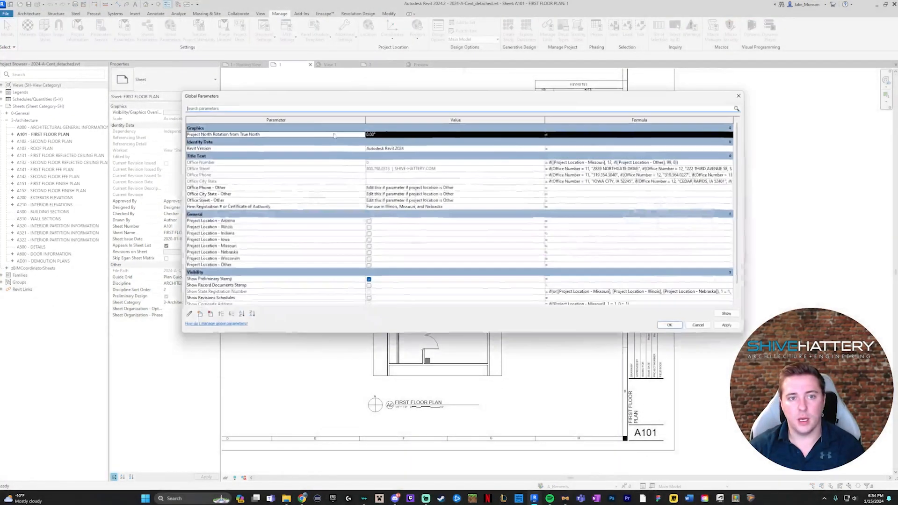
left_click_drag(543, 335, 545, 351)
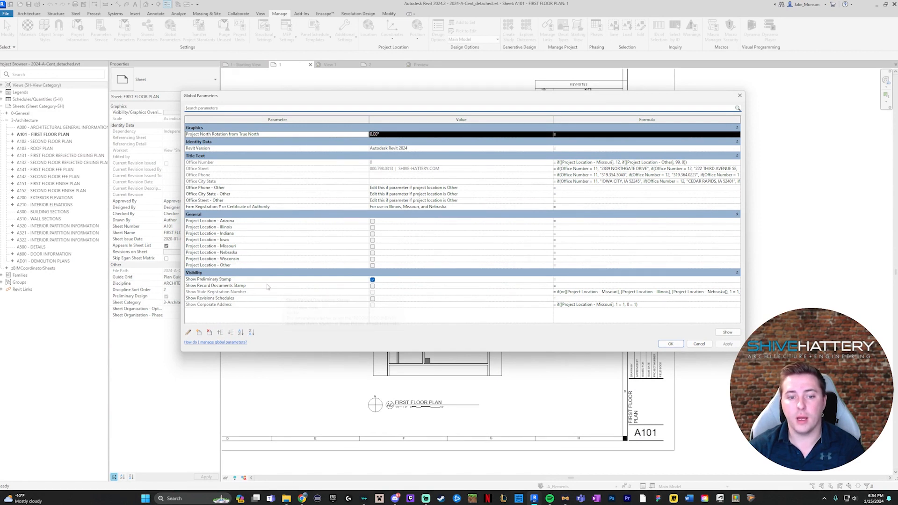
left_click(210, 280)
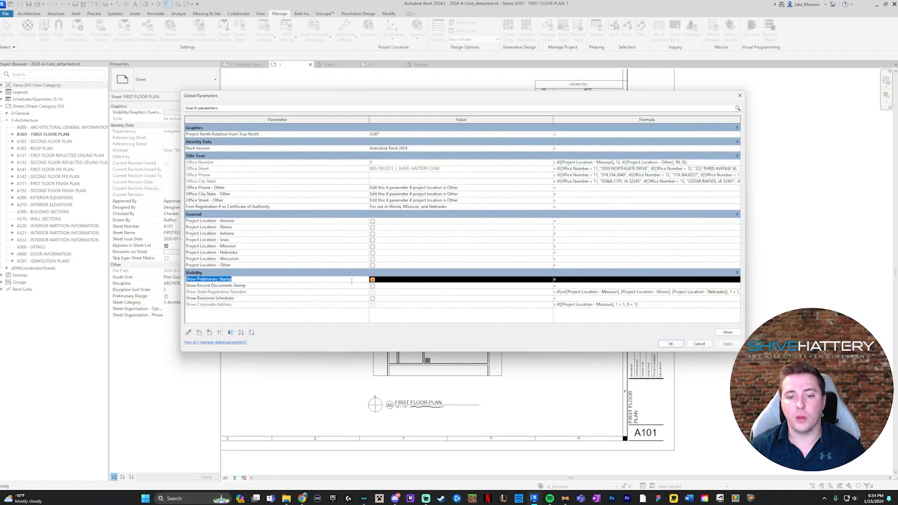
left_click(372, 279)
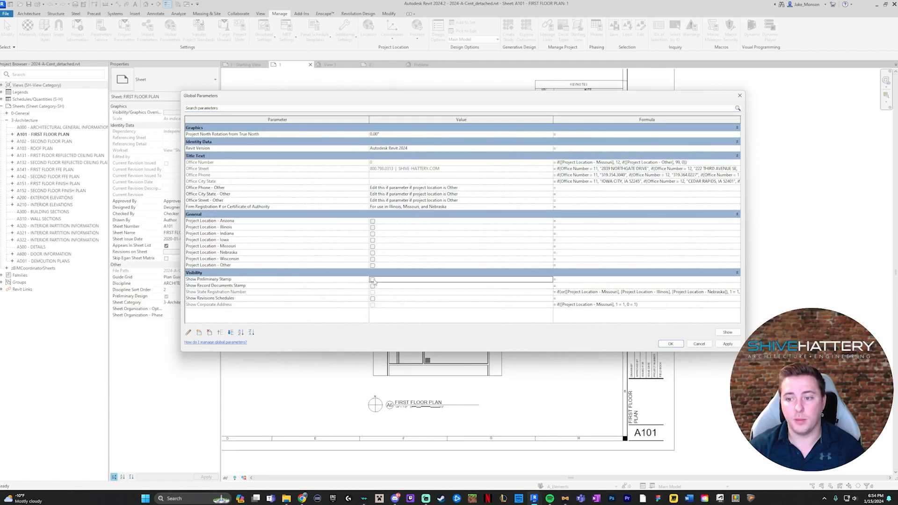
left_click(372, 298)
left_click(329, 303)
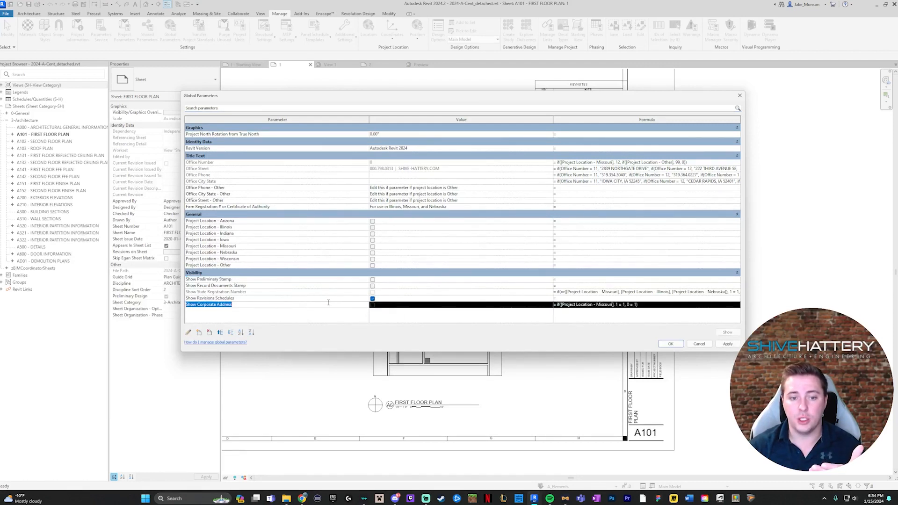
left_click(328, 299)
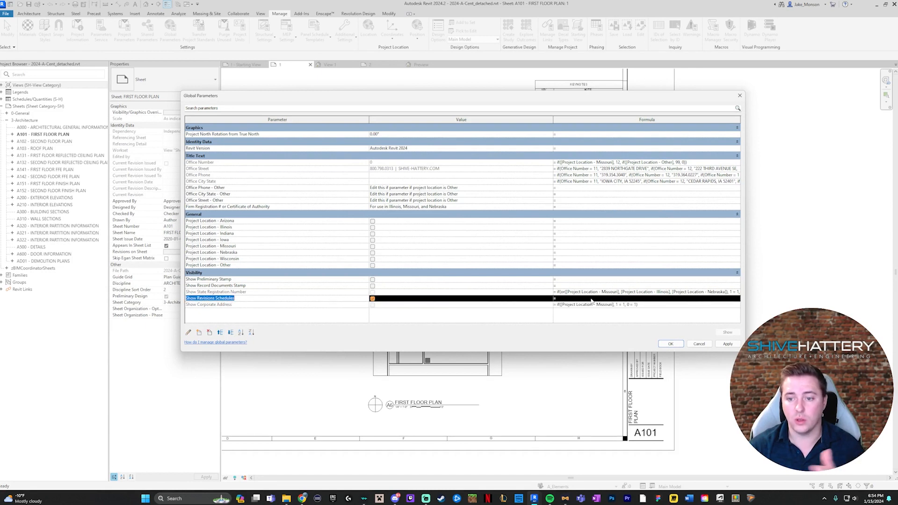
left_click(672, 344)
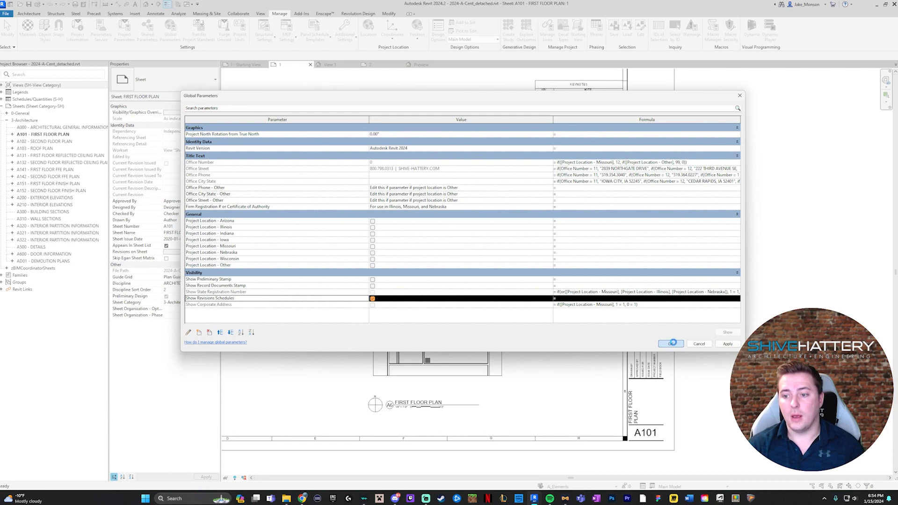
Check the title block's revision schedule area on sheet A101, and activate the first floor plan view on the sheet
scroll(658, 293, "up", 3)
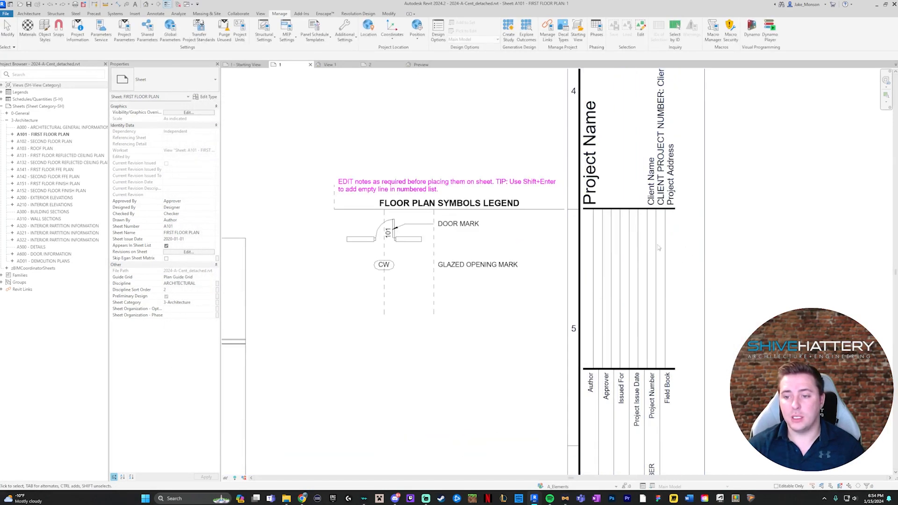
scroll(806, 249, "down", 1)
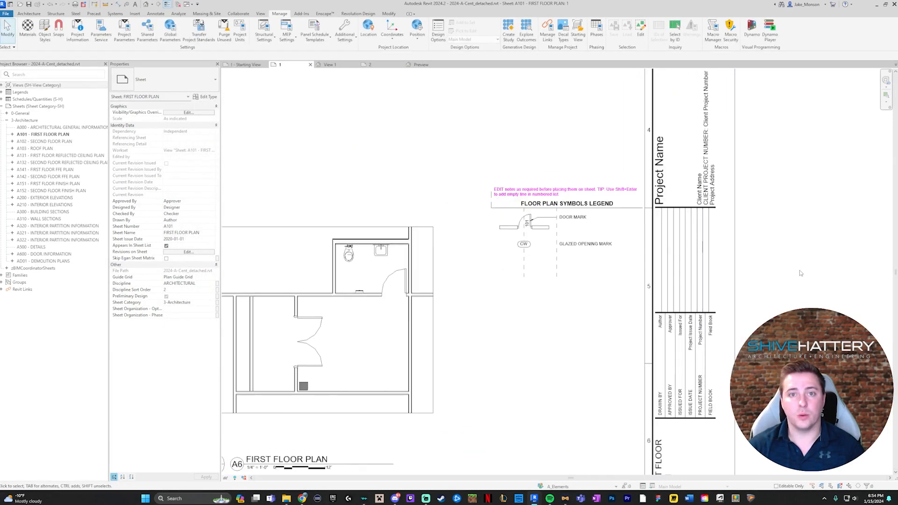
scroll(806, 250, "down", 2)
double_click(486, 304)
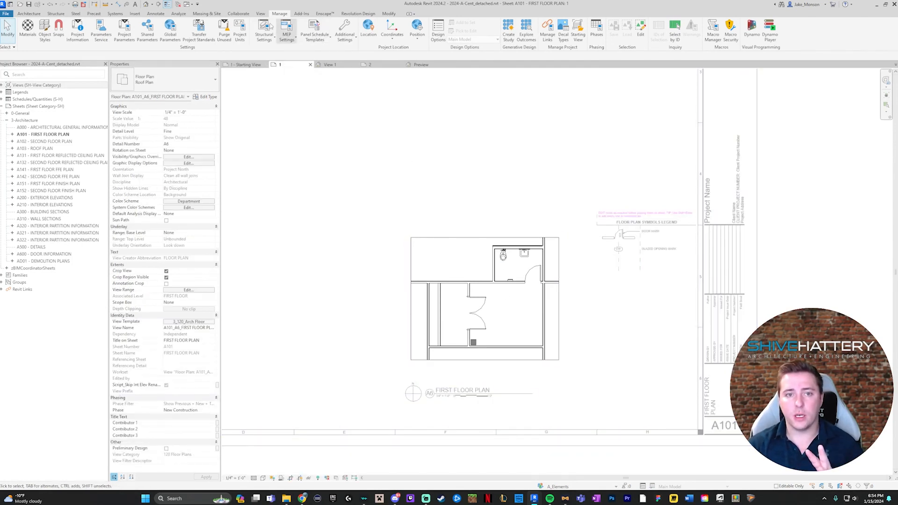
Open the project's Sheet Issues/Revisions settings
left_click(260, 13)
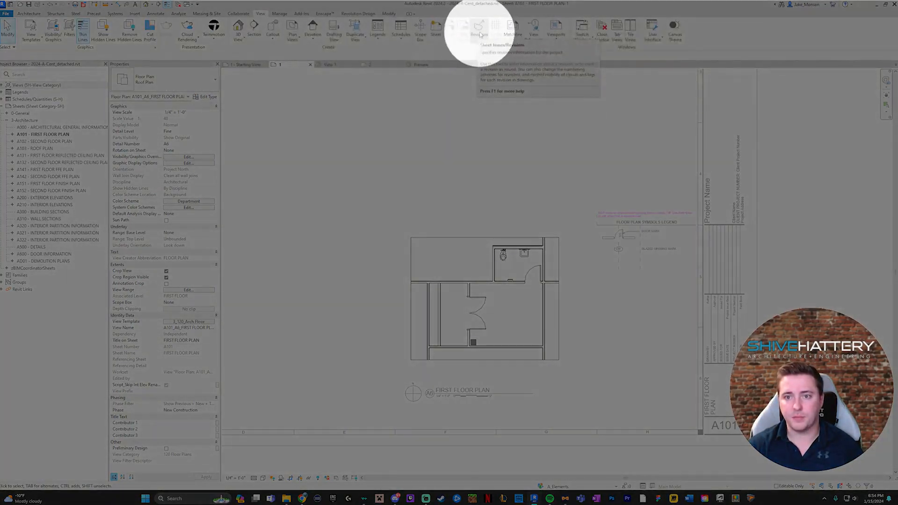
left_click(479, 32)
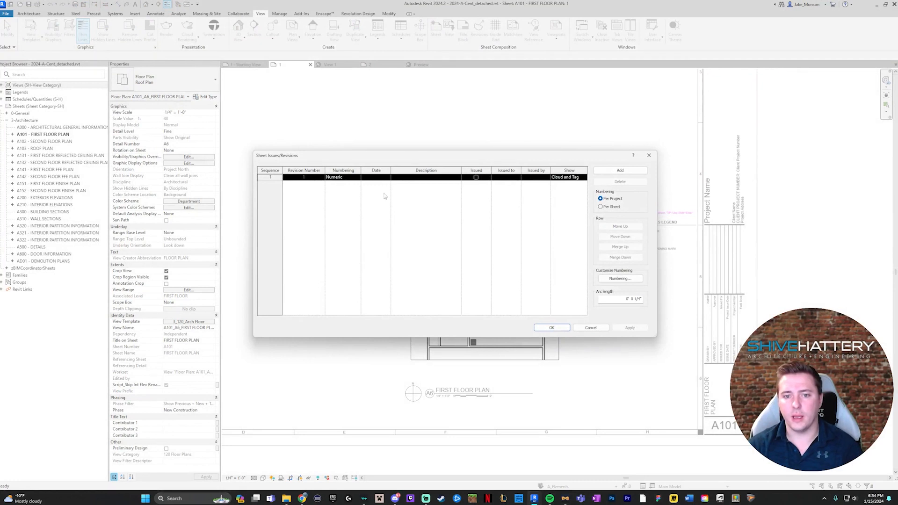
Try to edit the Alphanumeric revision numbering so its custom sequence starts with 1A, 2B
left_click(620, 278)
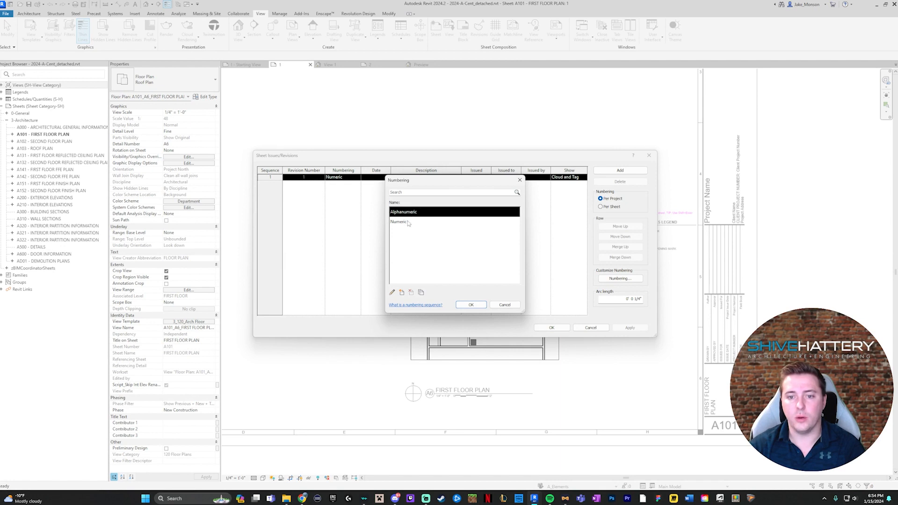
left_click(393, 292)
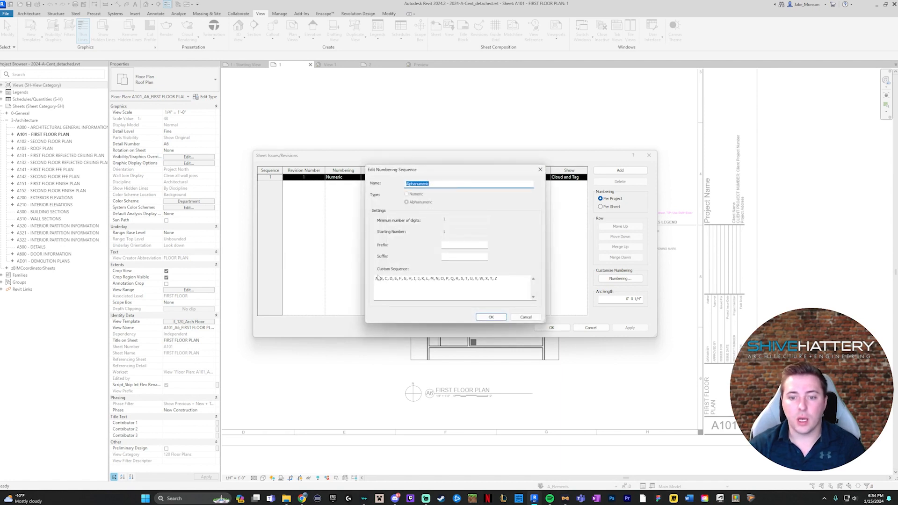
left_click(403, 288)
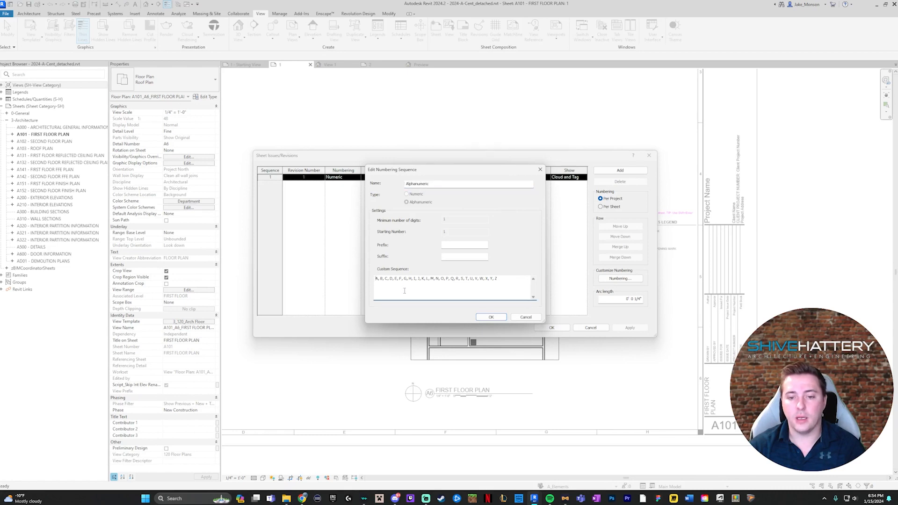
type("1A,2")
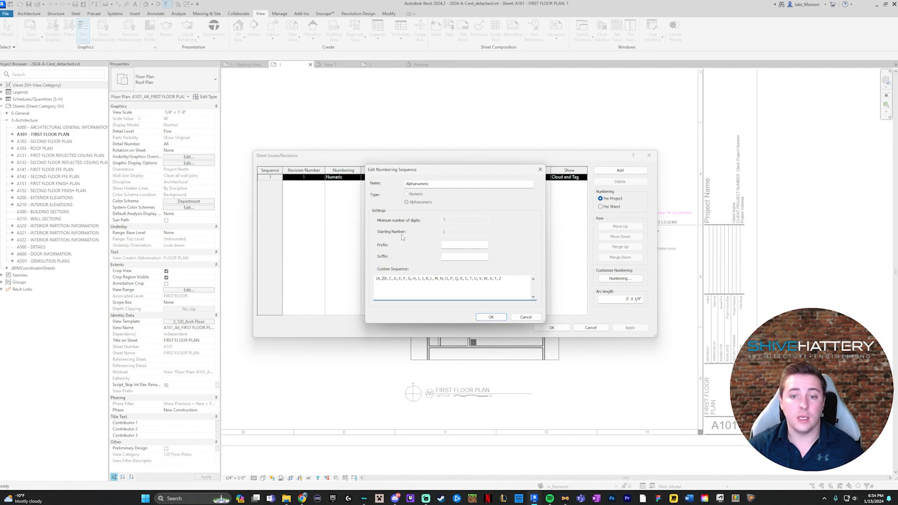
left_click(491, 317)
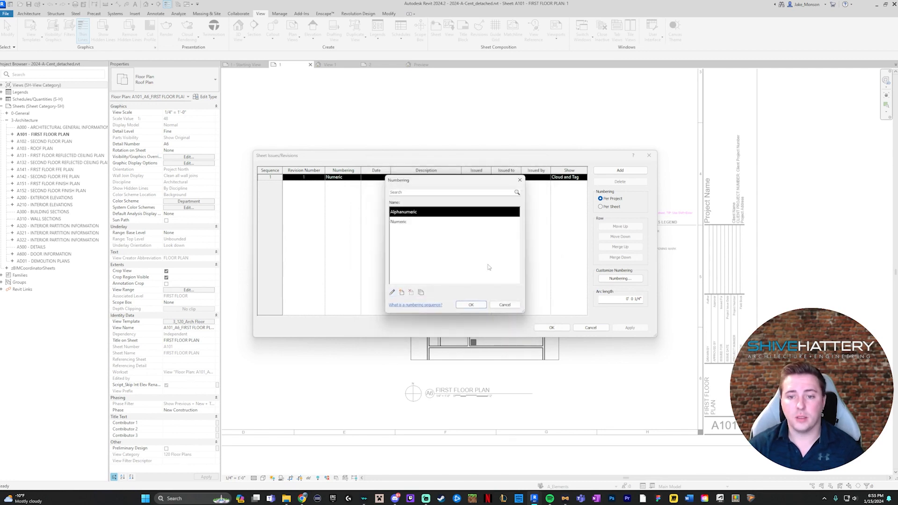
Examine the Numeric numbering sequence's settings, and leave the numbering options without changing them
left_click(413, 222)
left_click(393, 293)
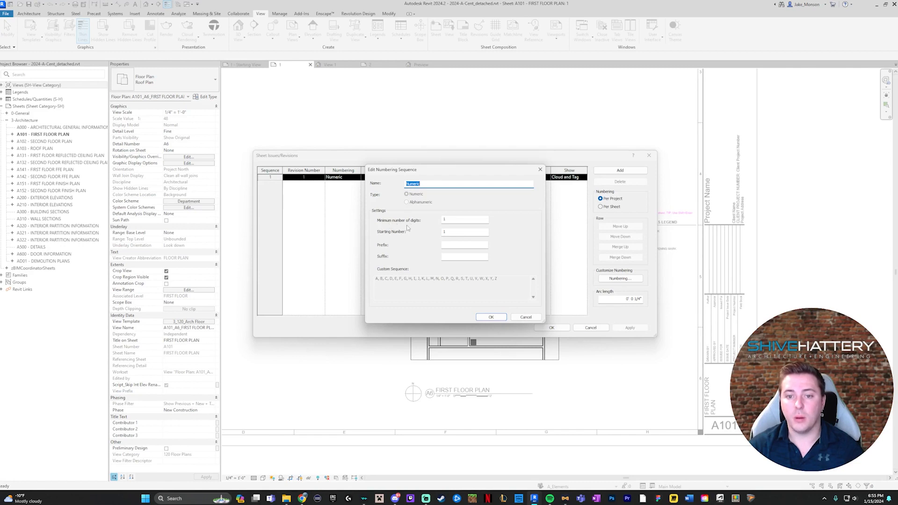
left_click(526, 317)
left_click(519, 181)
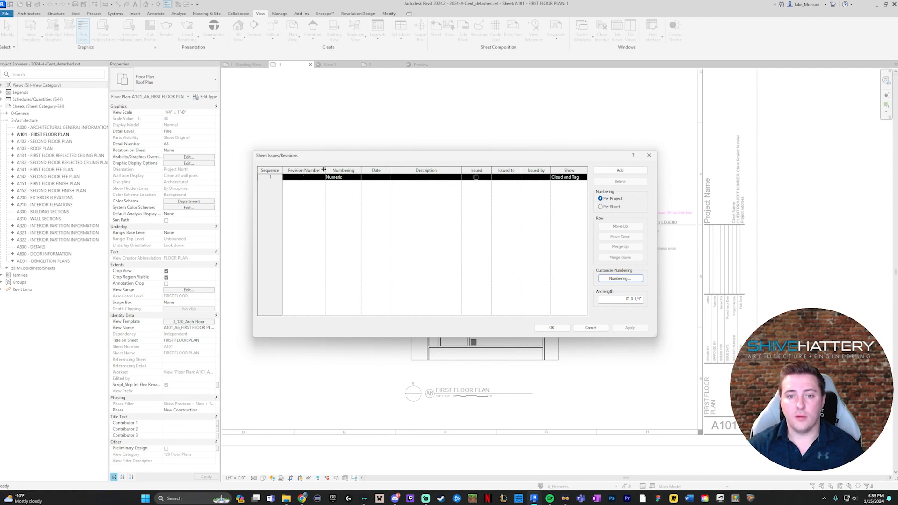
Give revision 1 the date 01/09/2023, the description COUNTER AND SINK and the Issued to value ADD1
left_click(388, 178)
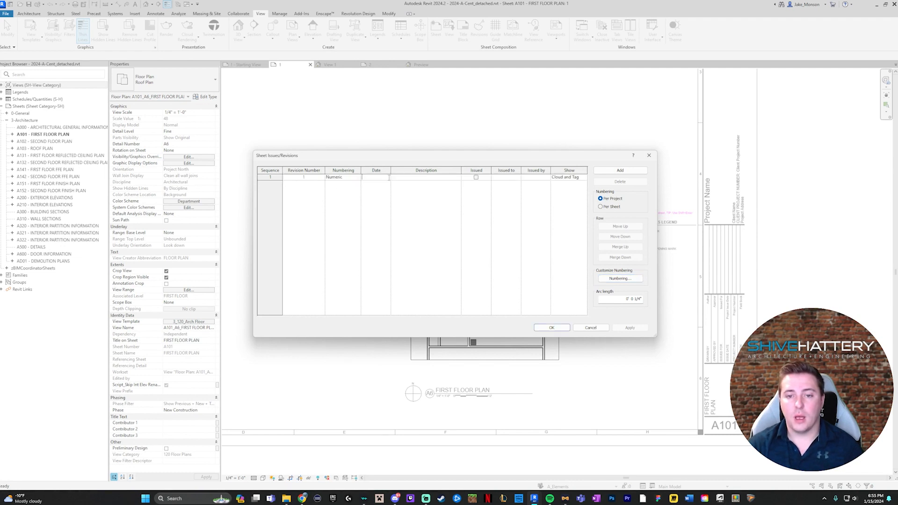
type("01/09/")
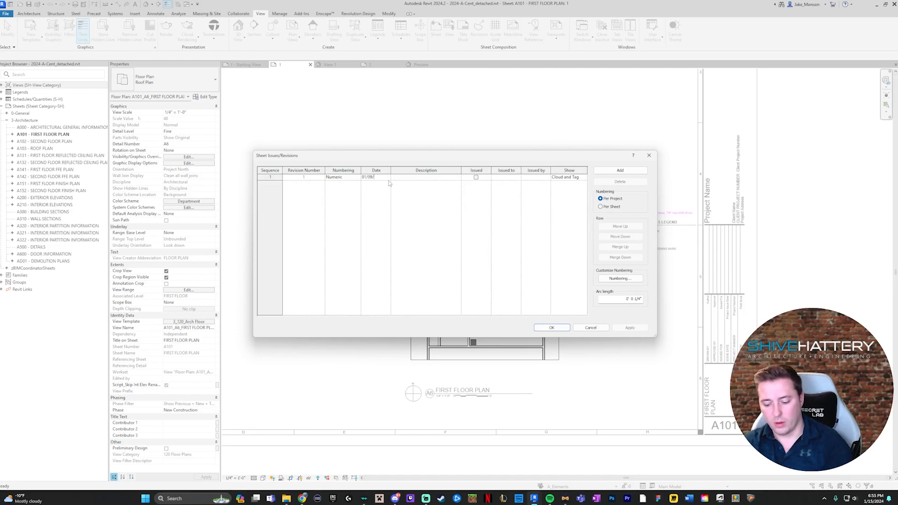
type("2023")
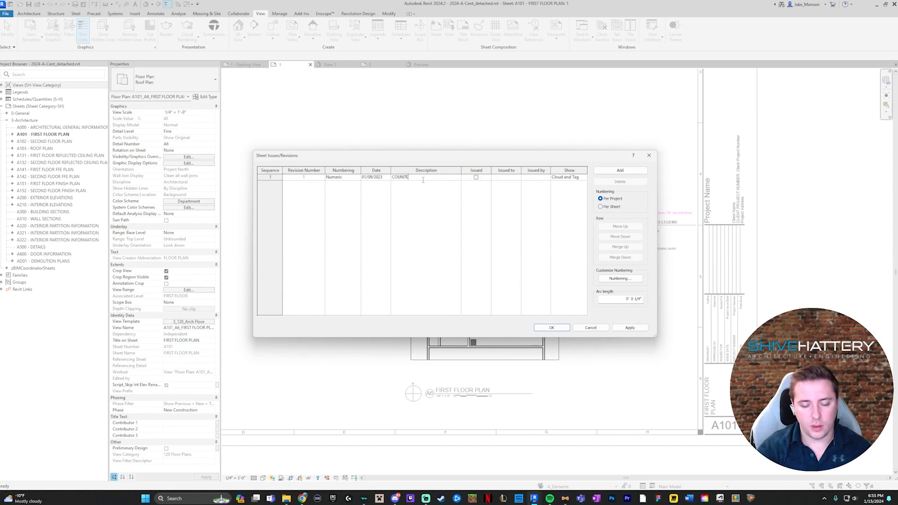
type("K")
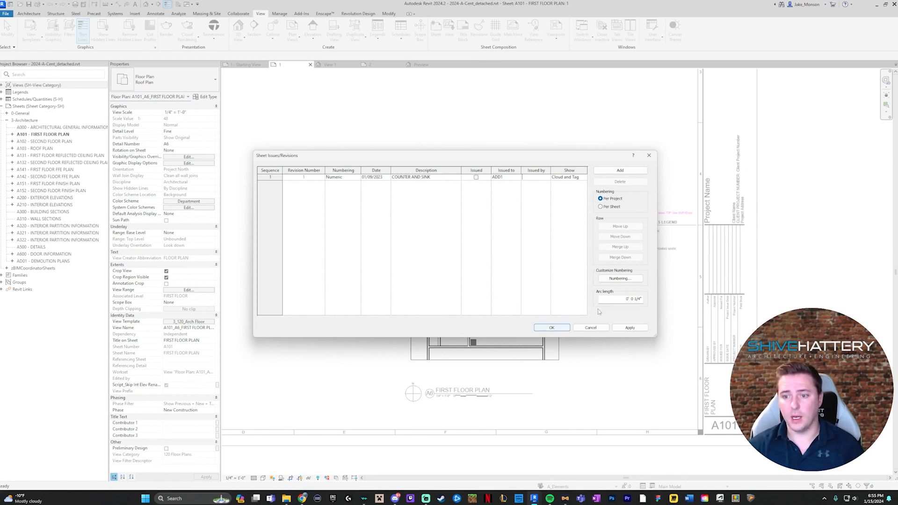
left_click_drag(573, 158, 597, 109)
left_click_drag(647, 250, 674, 251)
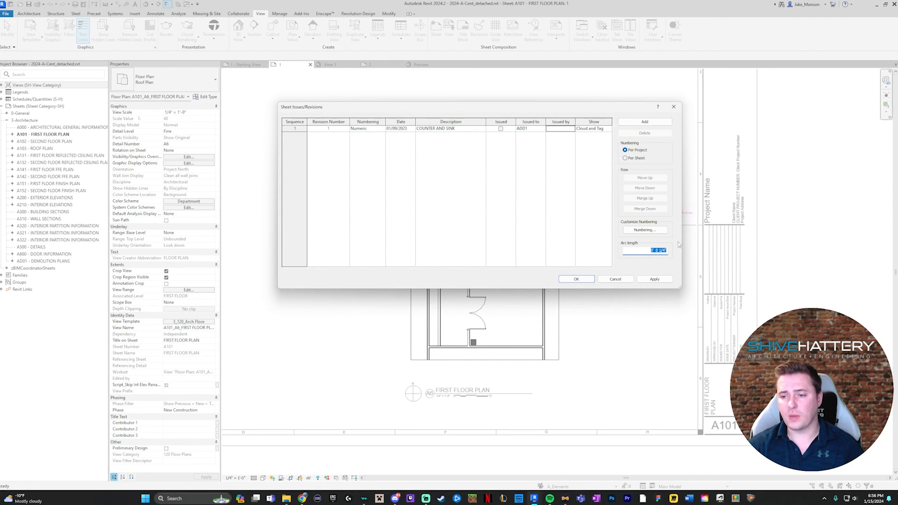
left_click(652, 250)
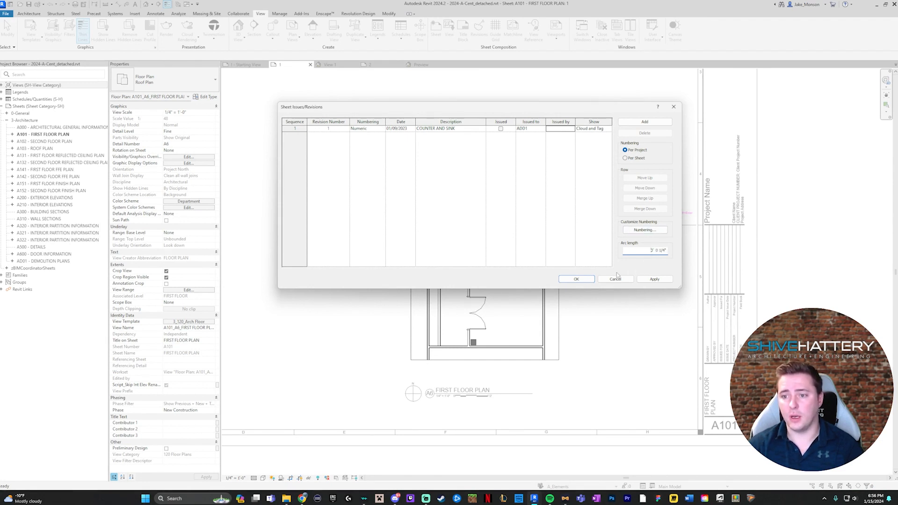
left_click(584, 280)
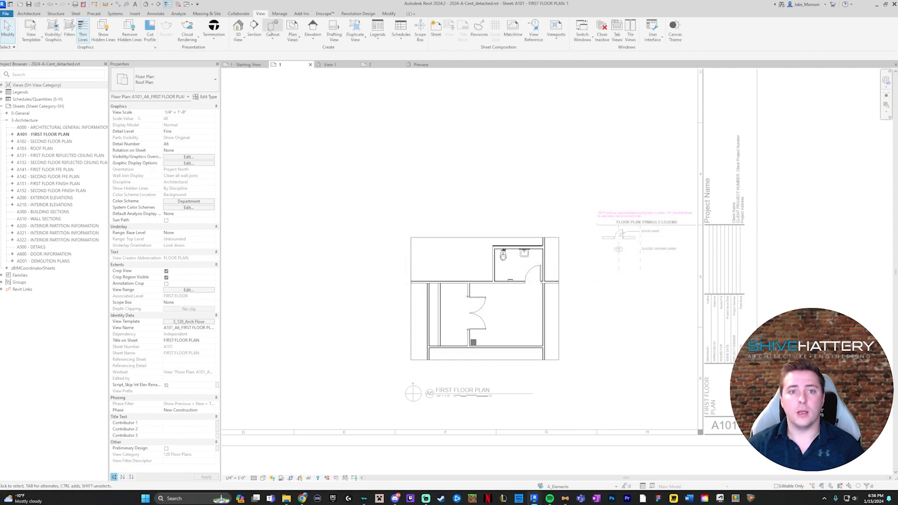
Start a revision cloud sketch in the first floor plan for the COUNTER AND SINK revision
left_click(157, 14)
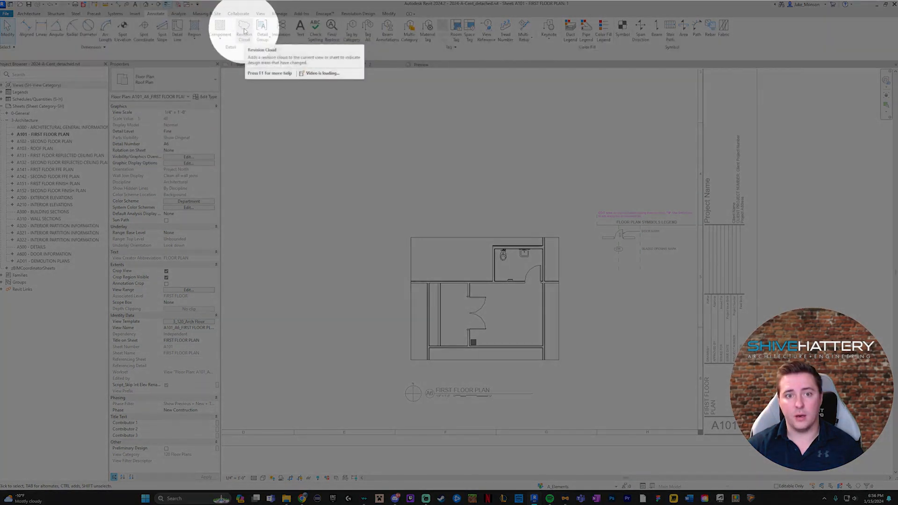
left_click(244, 23)
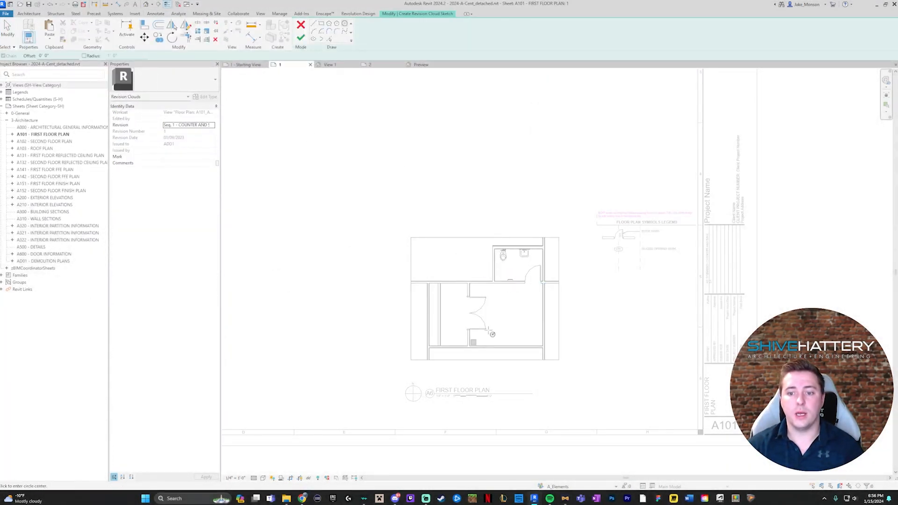
scroll(473, 341, "up", 3)
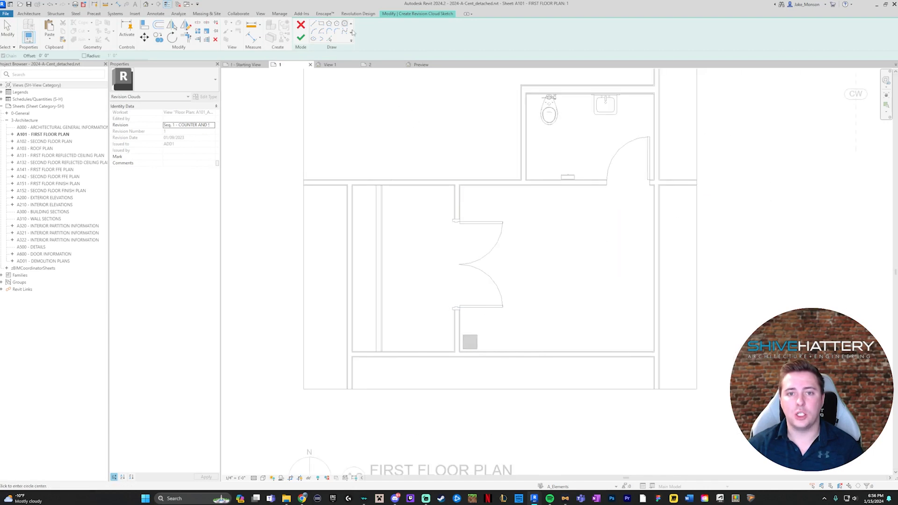
Try a circular revision cloud around the small gray square below the double doors, and delete it
left_click(471, 342)
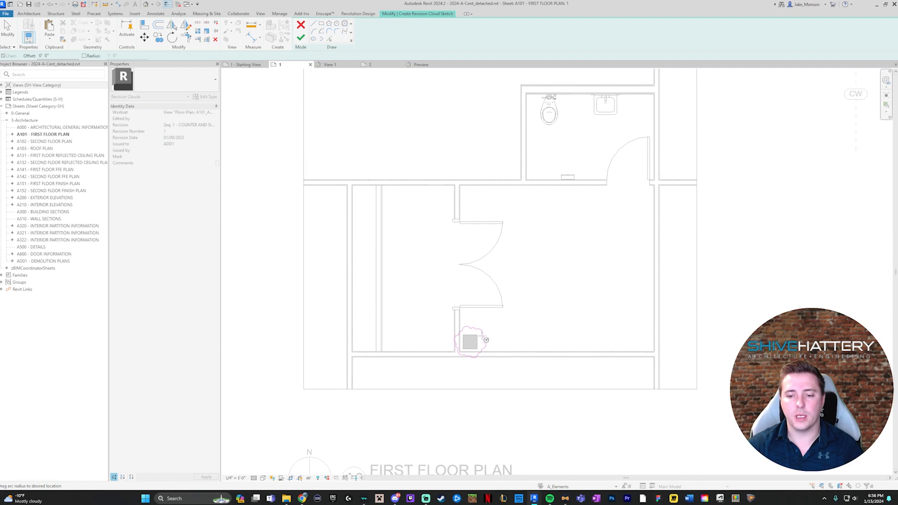
left_click(485, 338)
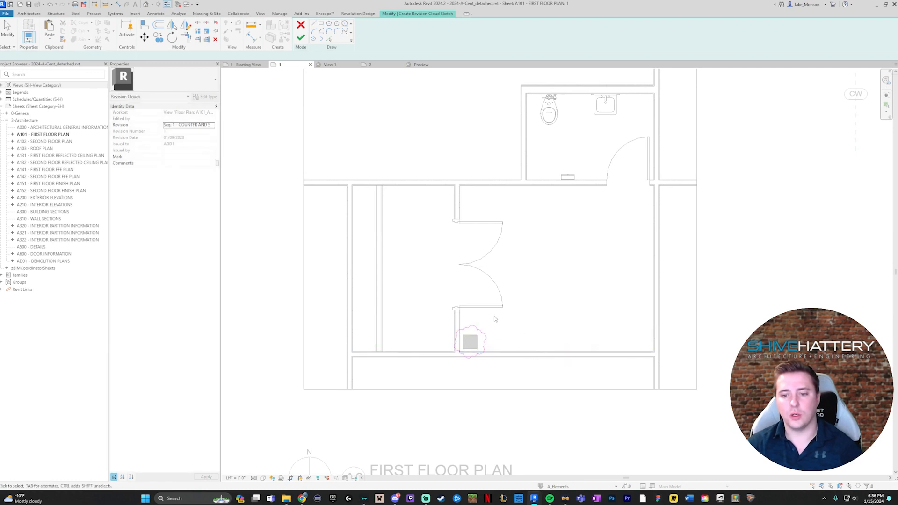
key("Delete")
Sketch a rectangular revision cloud around the long counter in the room west of the double doors
left_click(321, 23)
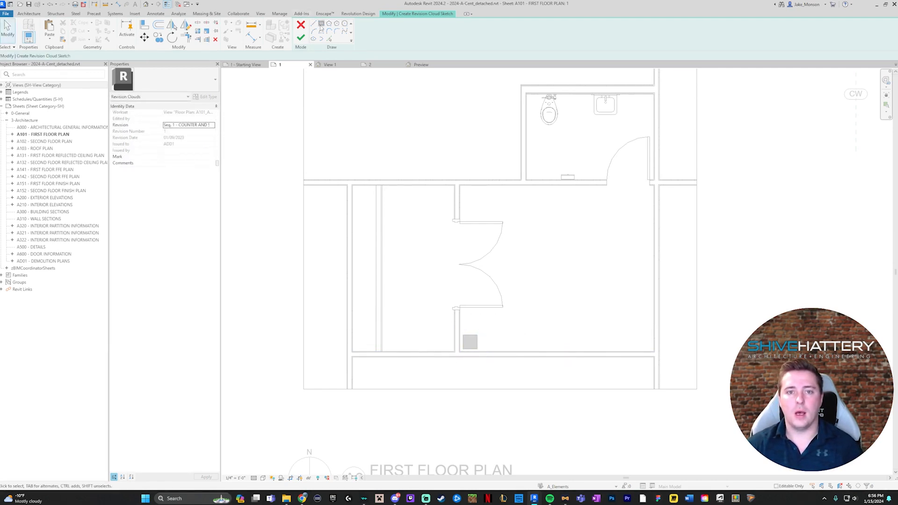
left_click(388, 170)
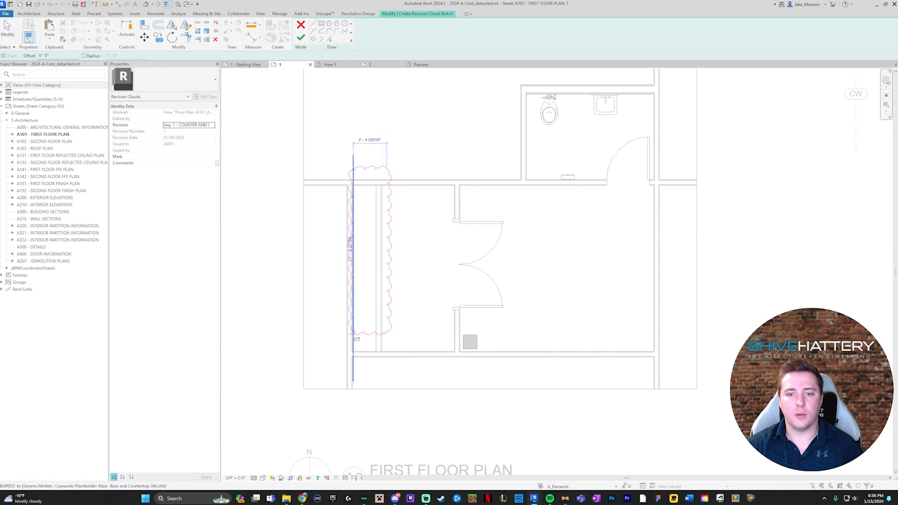
left_click(345, 365)
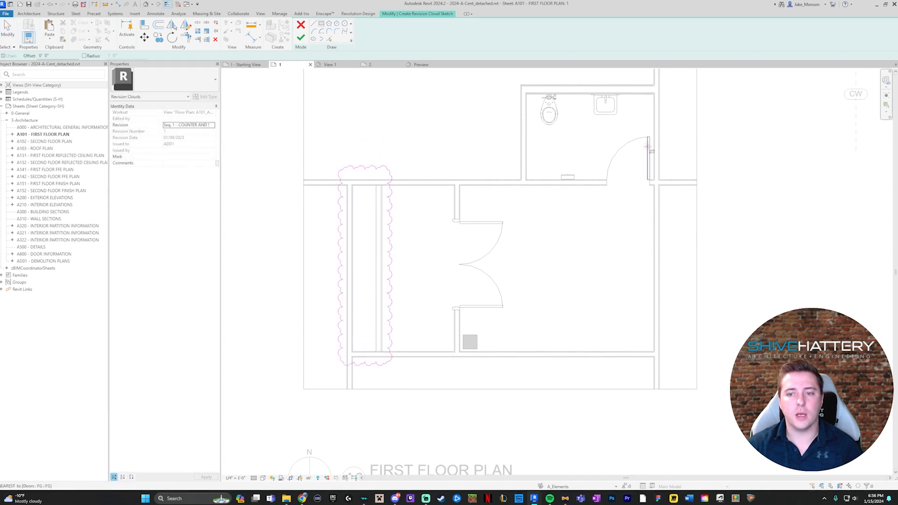
Sketch two overlapping rectangular clouds in the bathroom, one over the sink and one along the lower wall across the door swing
left_click(627, 77)
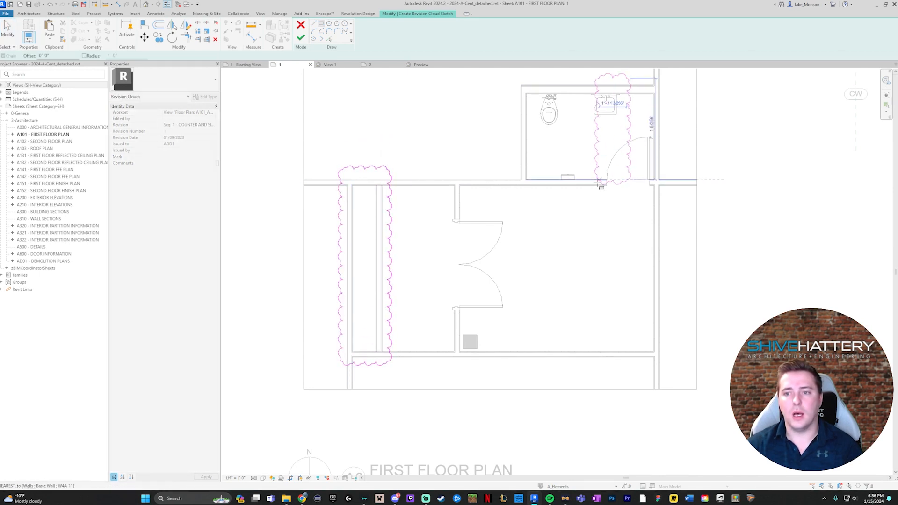
left_click(585, 202)
left_click(548, 153)
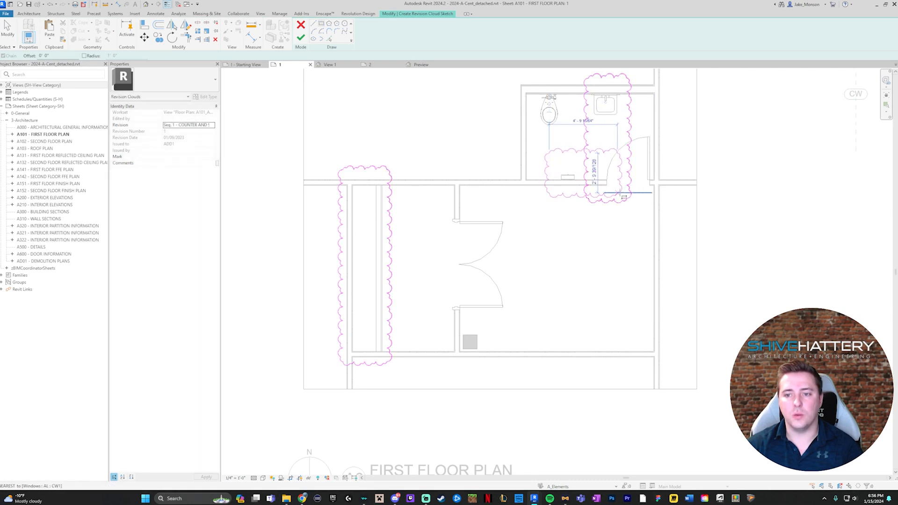
left_click(636, 191)
key("Escape")
key("Escape")
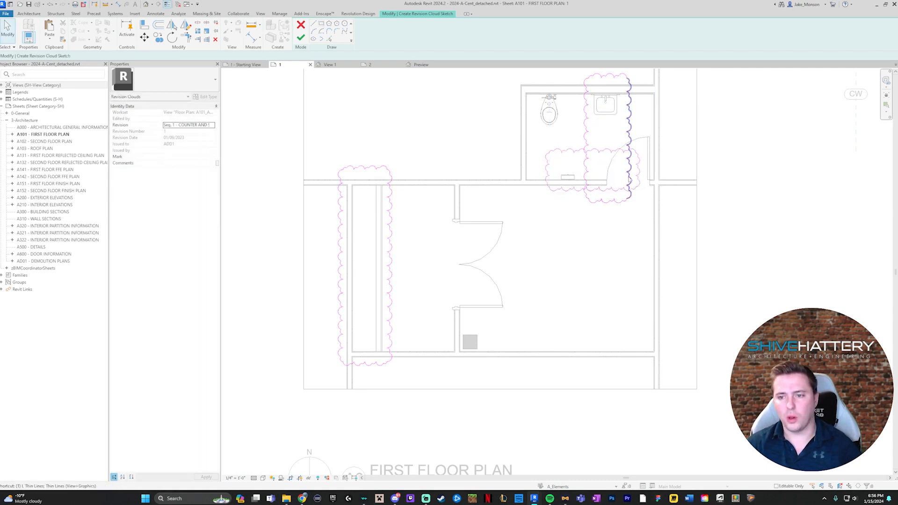
Trim the two overlapping bathroom clouds into a single L-shaped outline and delete the leftover segments
left_click(587, 144)
left_click(578, 151)
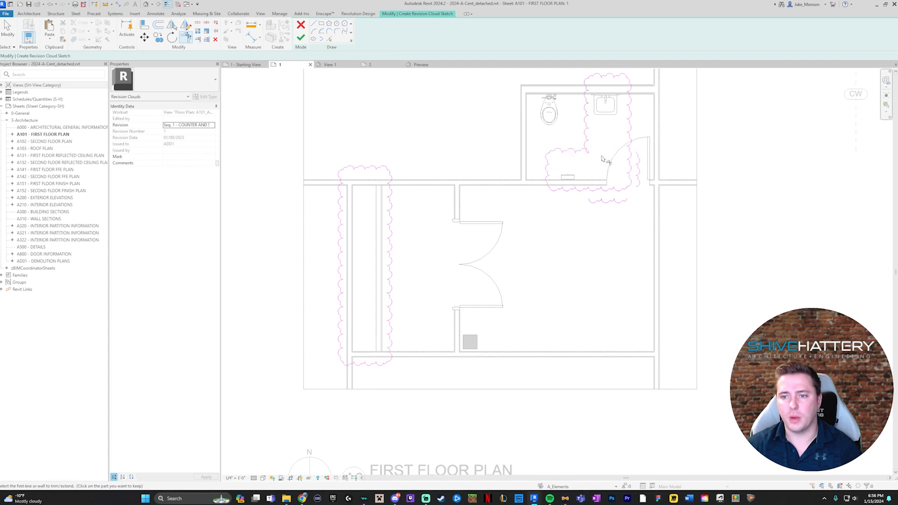
key("Escape")
left_click(618, 201)
key("Delete")
left_click(639, 186)
key("Delete")
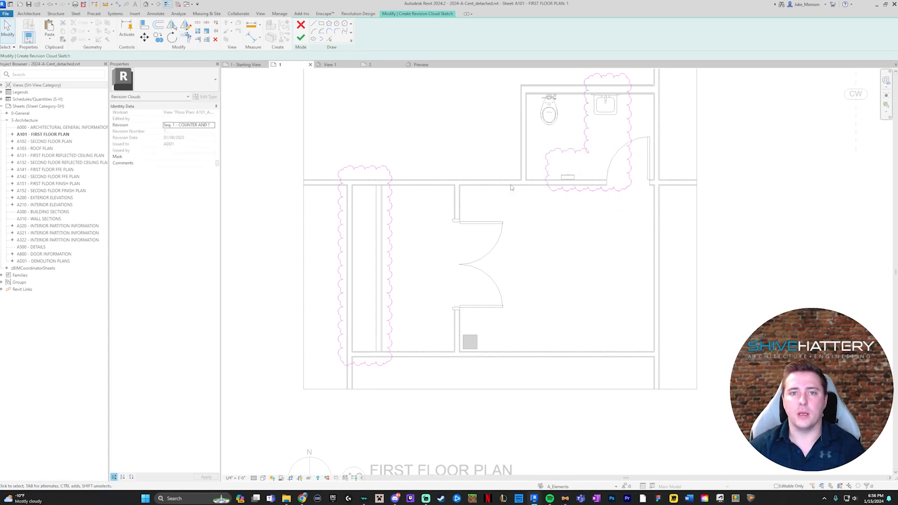
Tighten the L-shaped bathroom cloud by moving its inner horizontal edge down and its east edge inward, and finish the cloud sketch
left_click(576, 164)
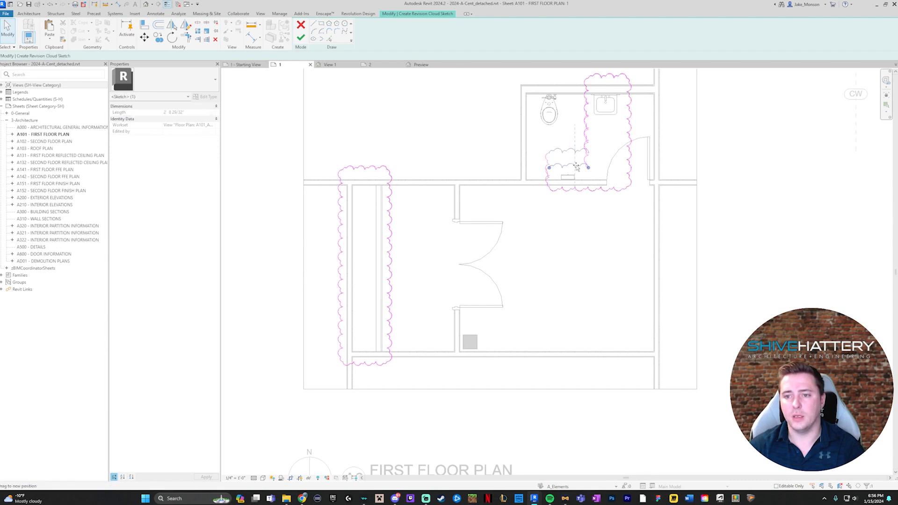
left_click(617, 107)
left_click_drag(617, 107, 622, 108)
middle_click_drag(614, 169, 612, 188)
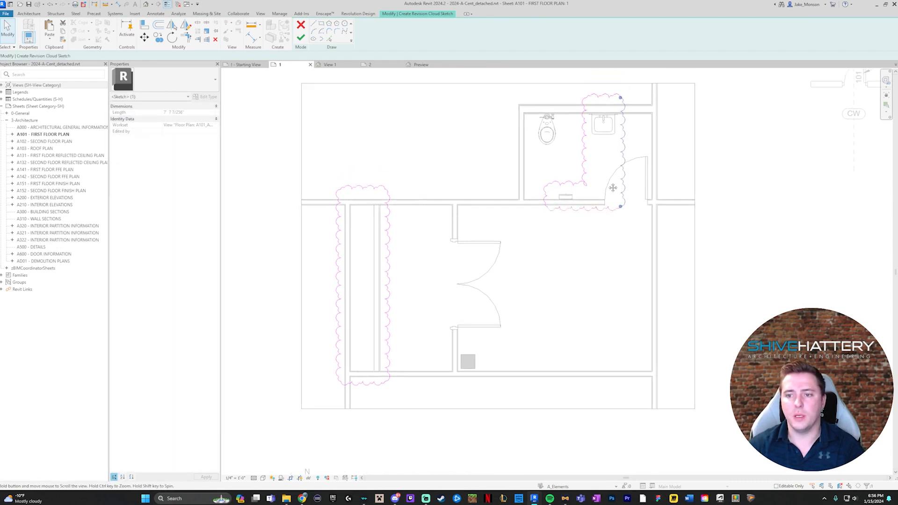
scroll(610, 182, "down", 2)
left_click(301, 37)
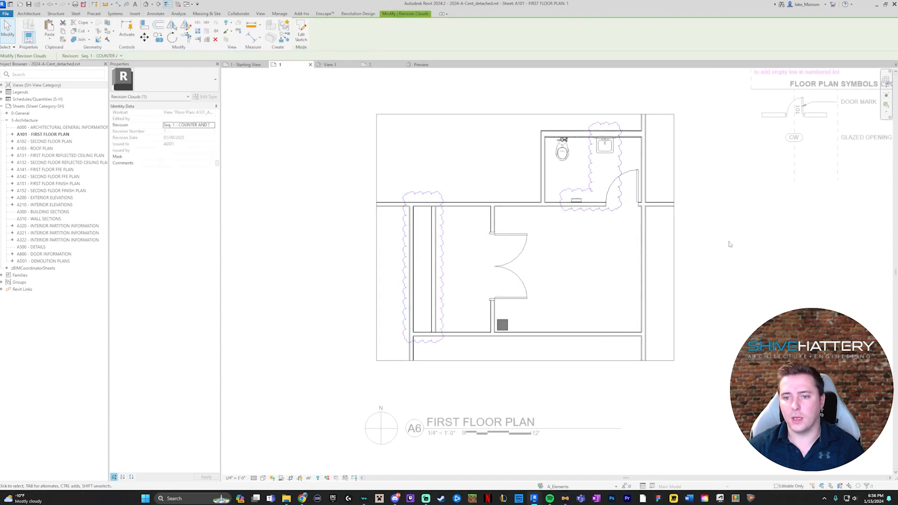
key("Escape")
Move the bathroom outline out of the shared sketch into its own revision cloud, and check that both clouds select separately
left_click(621, 161)
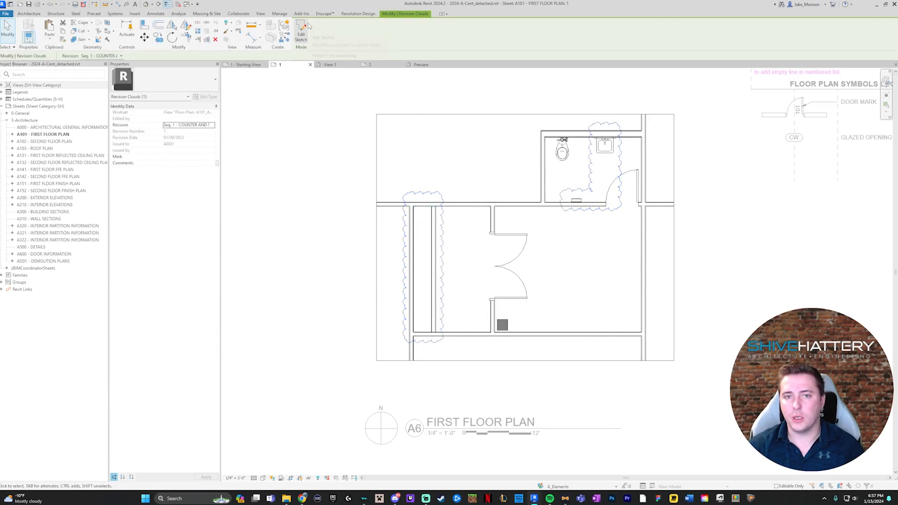
left_click(301, 33)
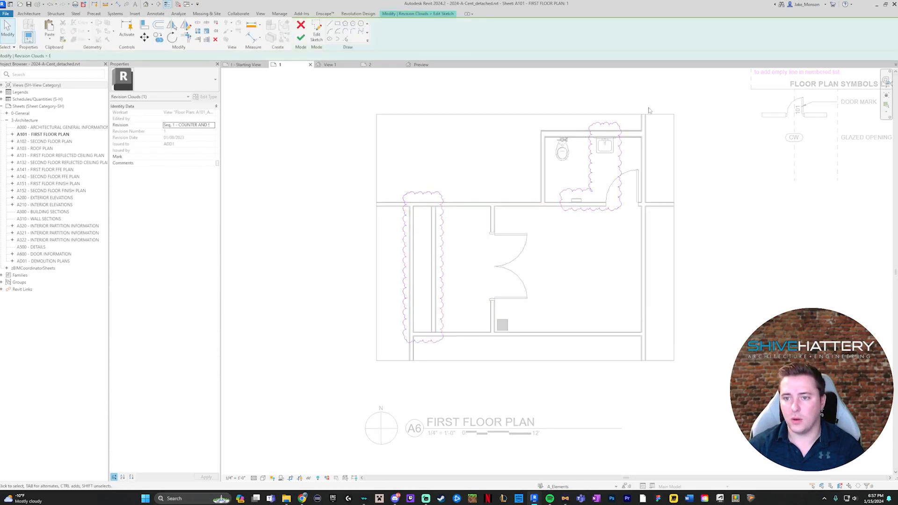
key("Delete")
left_click(301, 37)
double_click(443, 202)
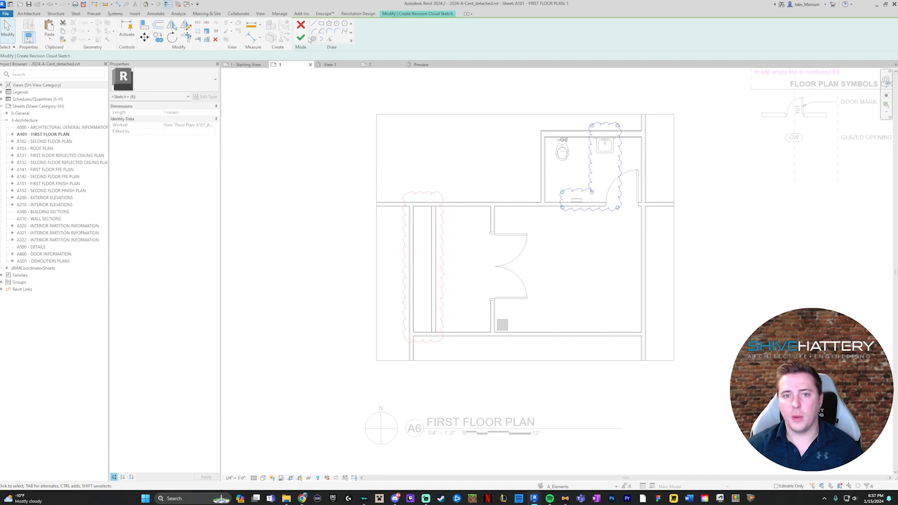
left_click(300, 37)
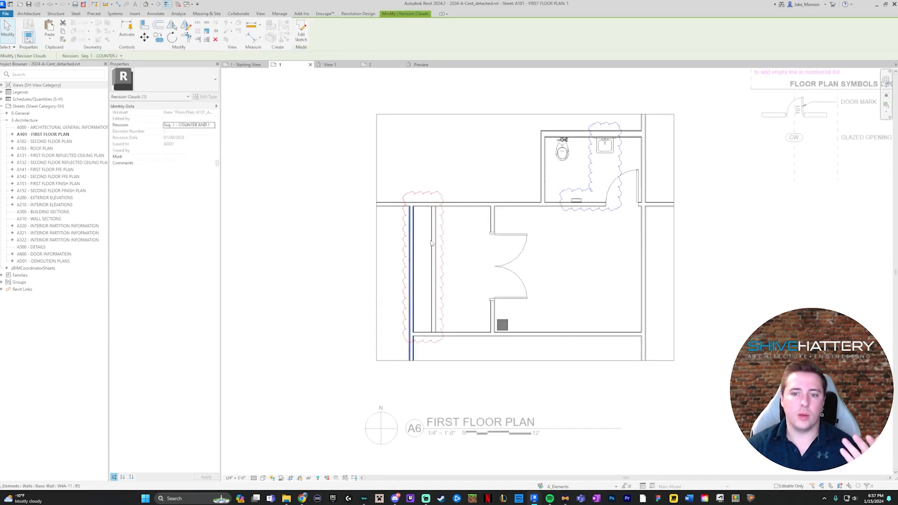
key("Escape")
left_click(600, 211)
left_click(443, 220)
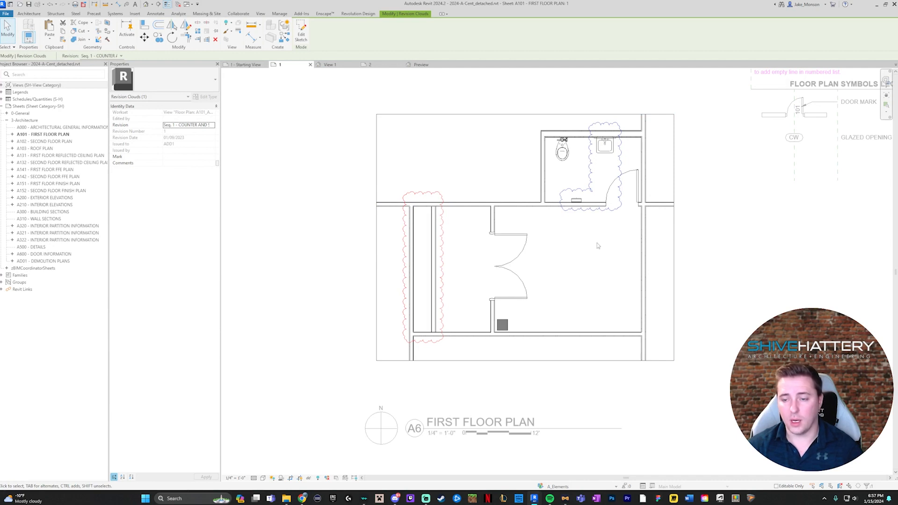
Tag the bathroom and counter revision clouds, placing one tag below the bathroom and the other above the counter
scroll(450, 176, "down", 2)
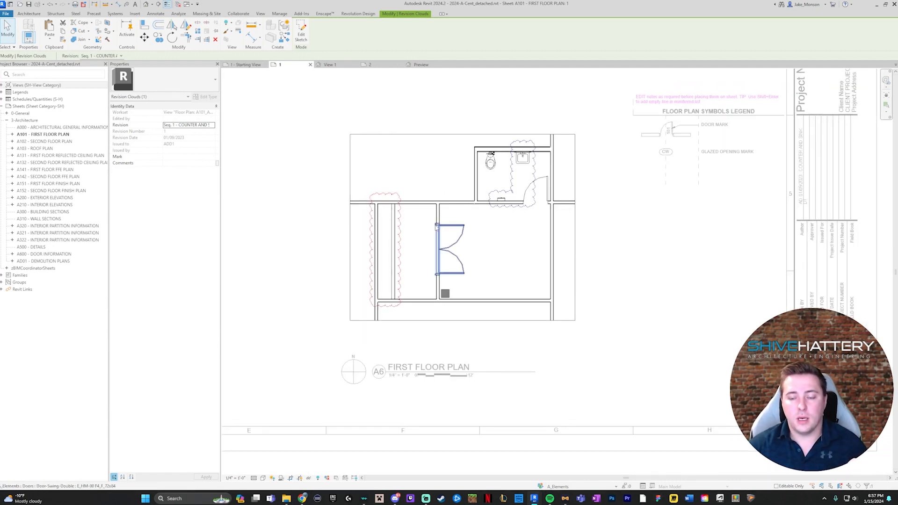
key("t")
key("g")
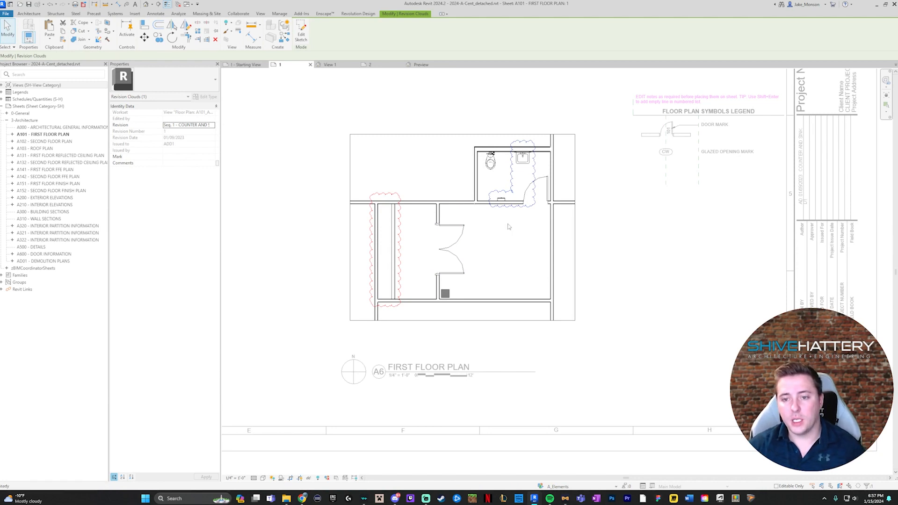
left_click(515, 231)
left_click_drag(511, 237, 520, 228)
left_click(412, 186)
scroll(411, 187, "up", 4)
left_click_drag(403, 188, 379, 186)
key("Escape")
Examine the cloud tags and the revision entry in the sheet's title block, and reactivate the first floor plan view
scroll(620, 296, "down", 3)
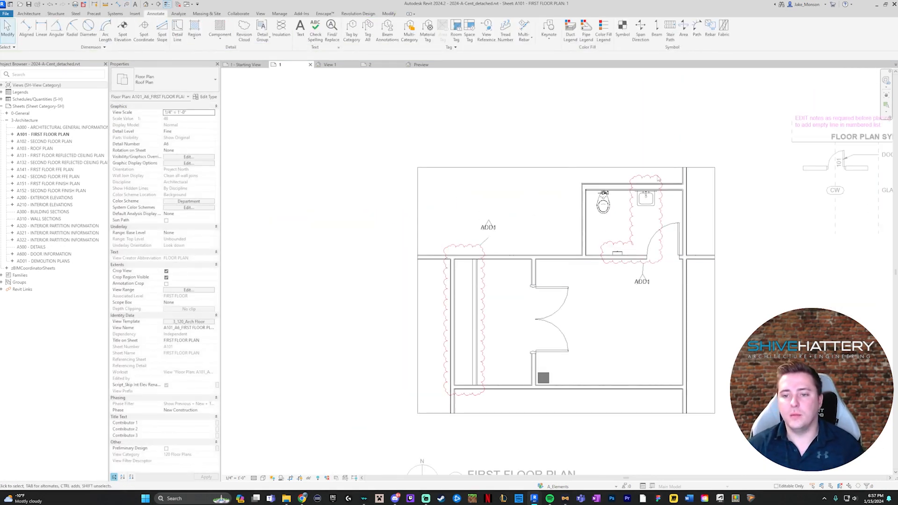
scroll(574, 265, "down", 1)
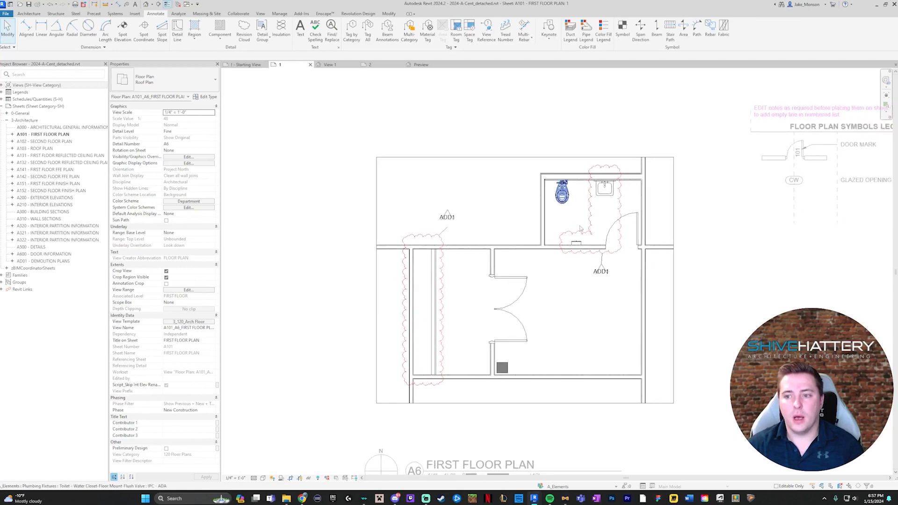
scroll(558, 217, "down", 2)
scroll(734, 152, "up", 2)
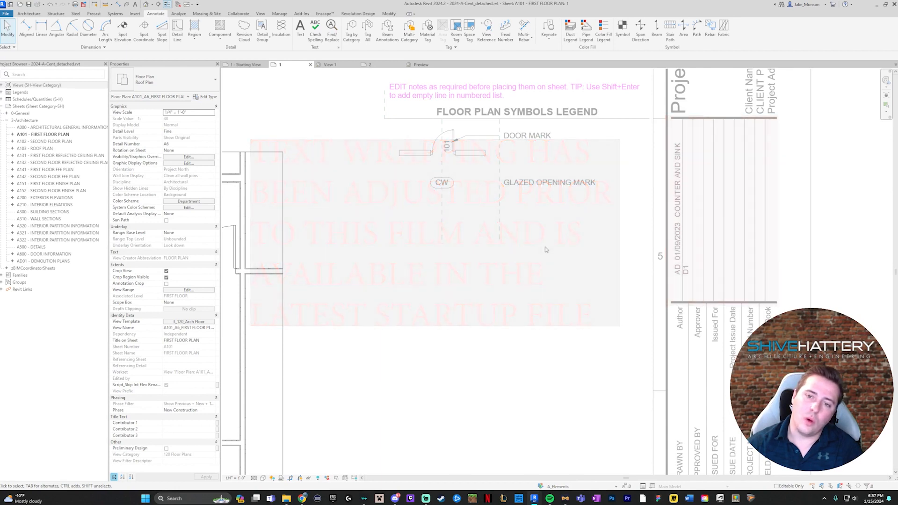
scroll(705, 178, "down", 2)
double_click(583, 274)
scroll(547, 278, "down", 2)
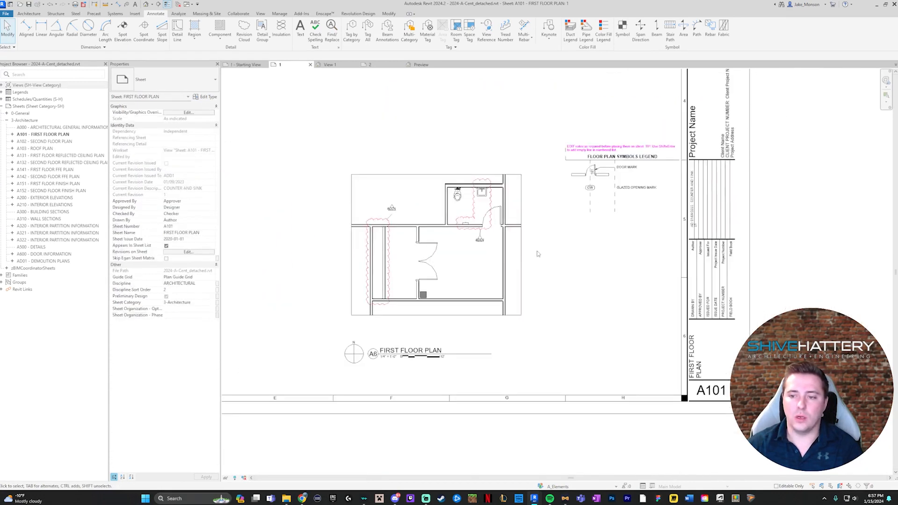
scroll(537, 255, "up", 1)
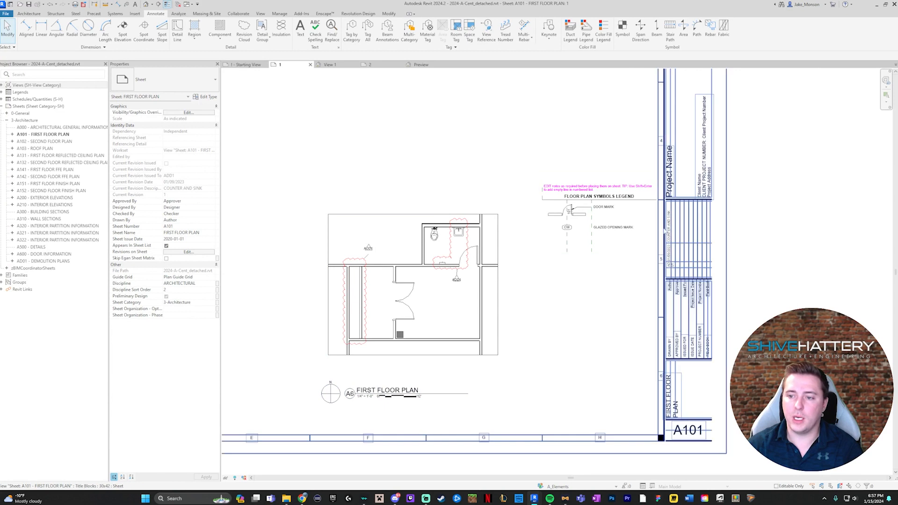
double_click(436, 273)
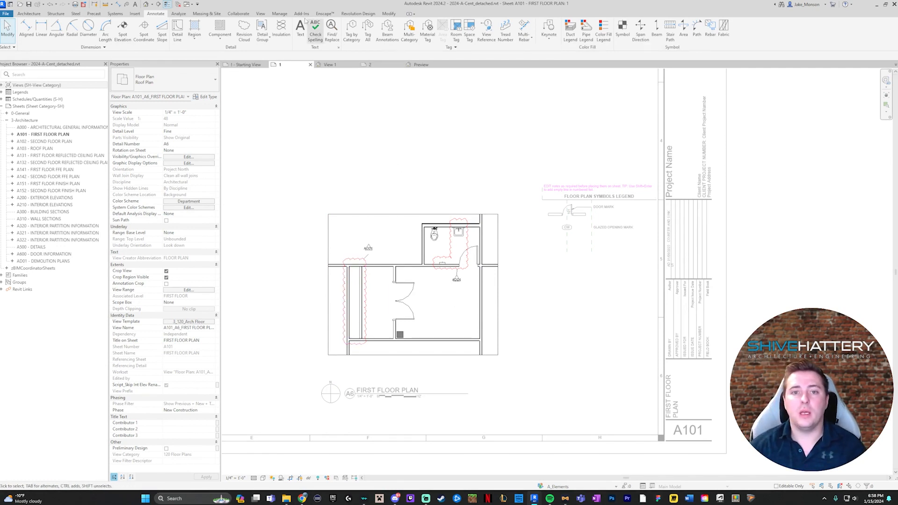
Add a second revision to the project's sheet issues and revisions with the default date and description
left_click(261, 14)
left_click(478, 30)
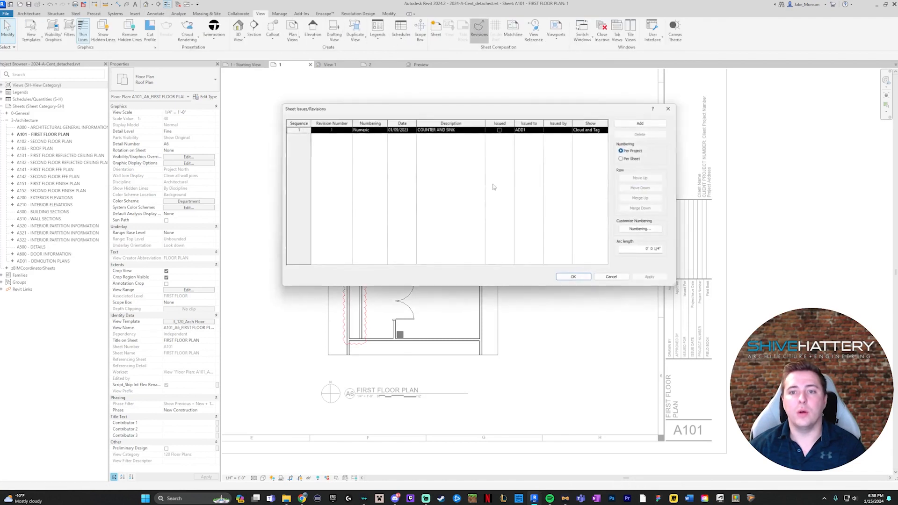
left_click(645, 122)
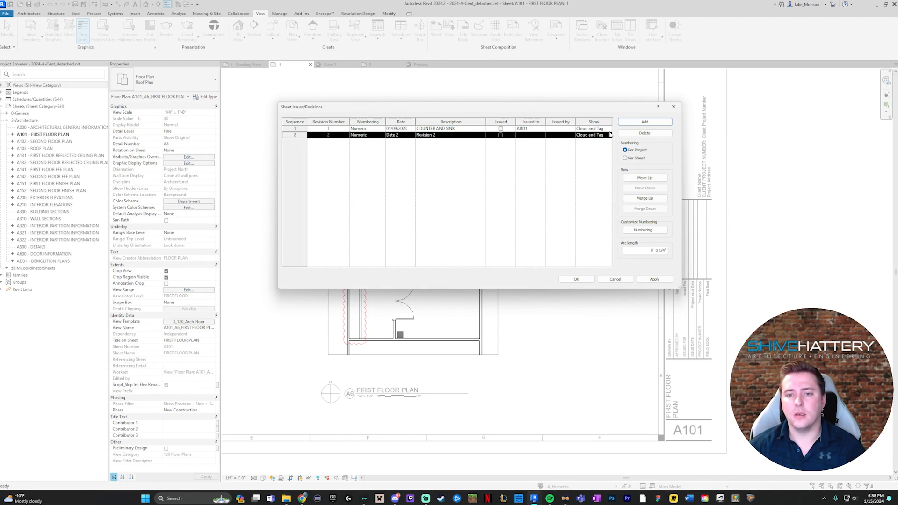
left_click(579, 279)
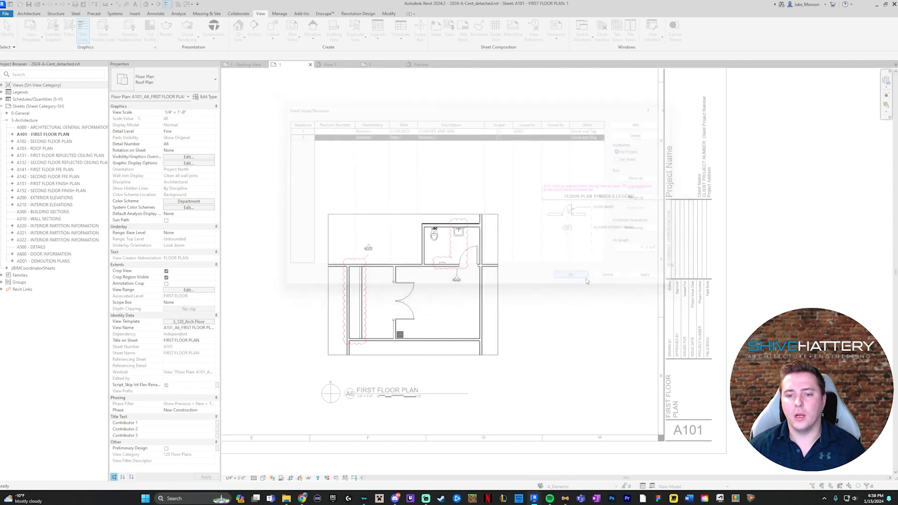
Assign the counter's revision cloud to Seq. 2 - Revision 2
left_click(371, 280)
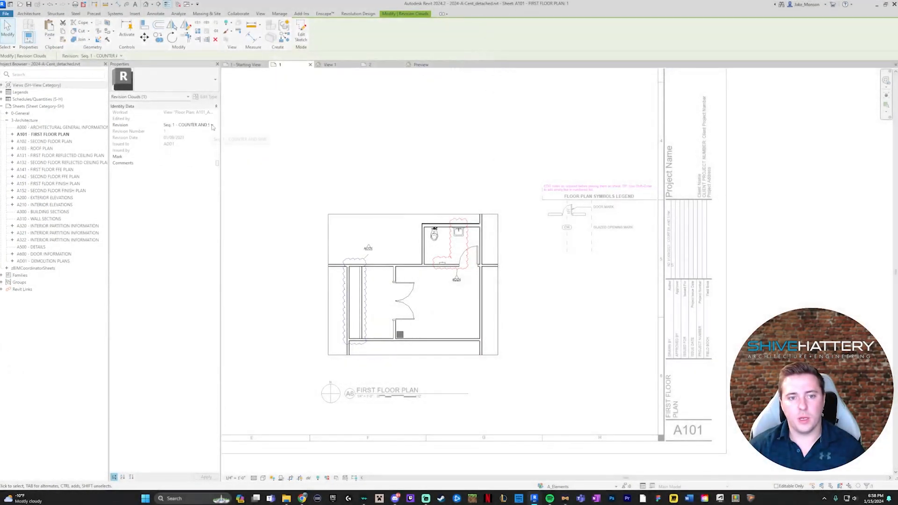
left_click(212, 125)
left_click(187, 132)
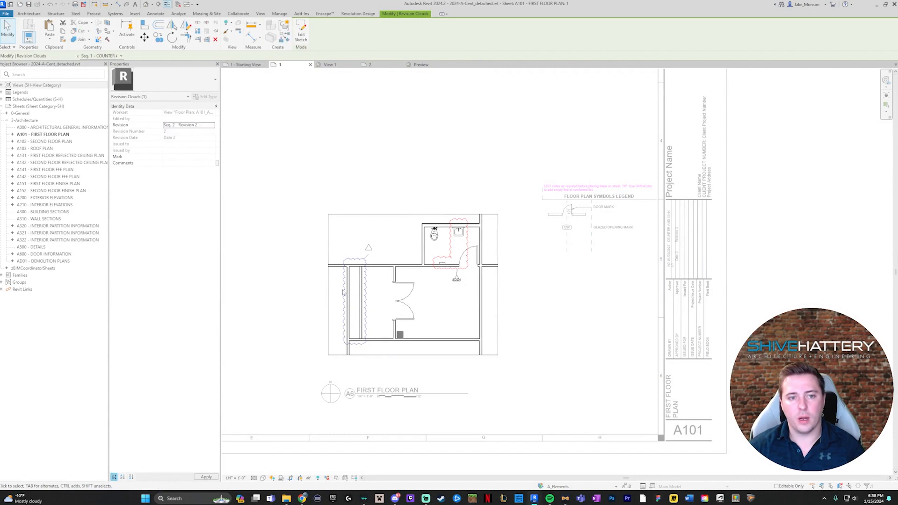
key("Escape")
Check the counter cloud's tag, and set revision 2's Issued to value to ADD 2
scroll(377, 248, "up", 4)
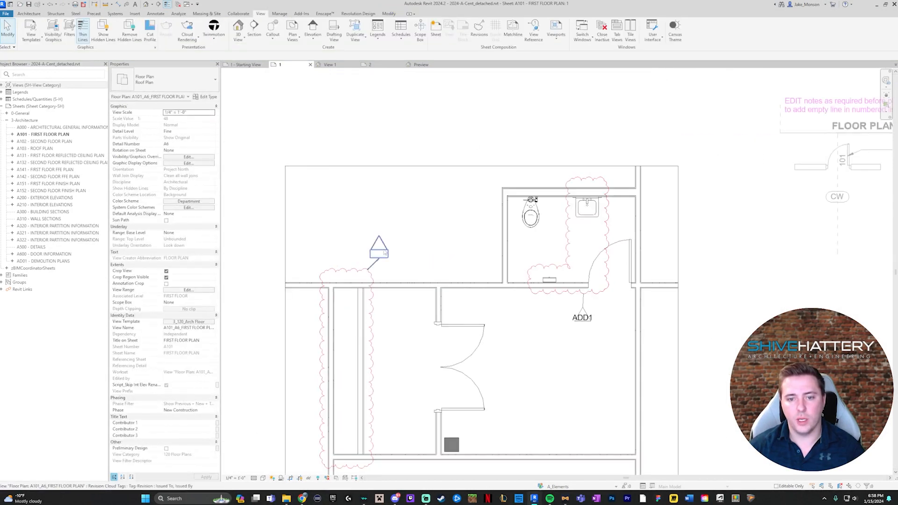
left_click(382, 244)
left_click(364, 104)
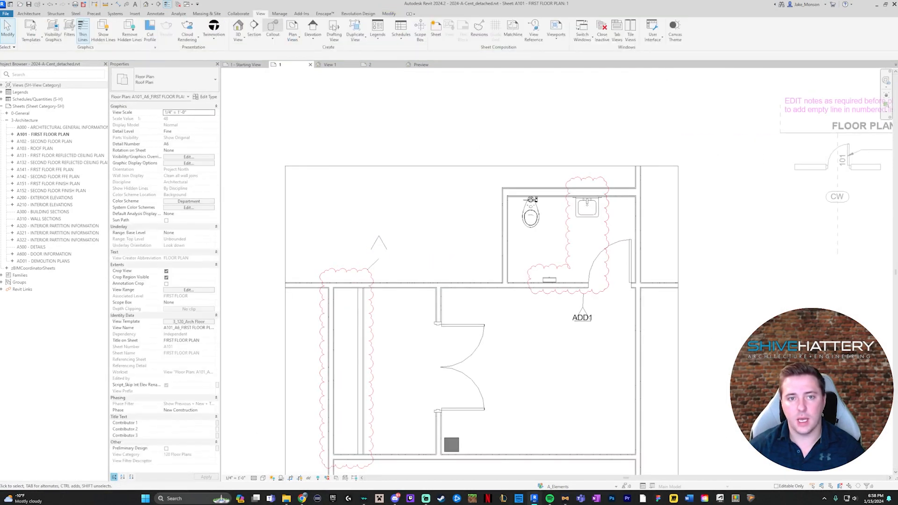
left_click(475, 27)
left_click(541, 134)
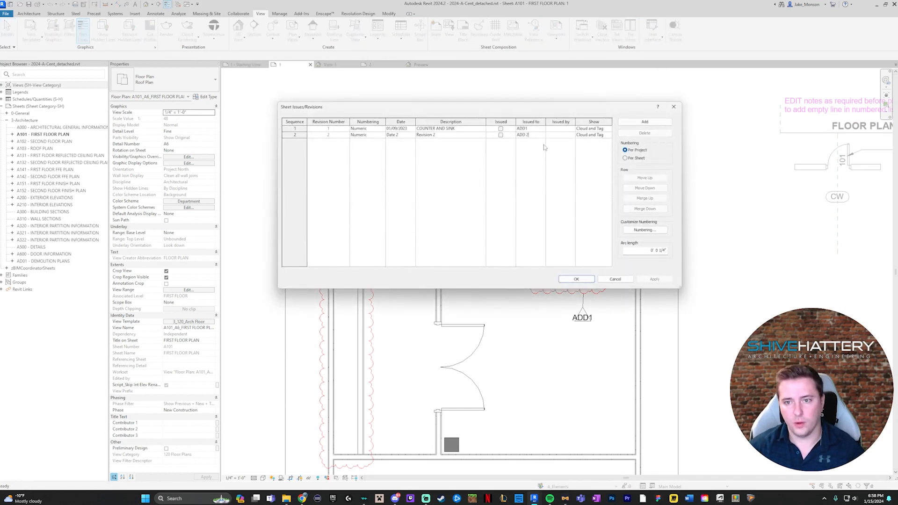
Mark the COUNTER AND SINK revision as issued and set its Show option to None
left_click(500, 129)
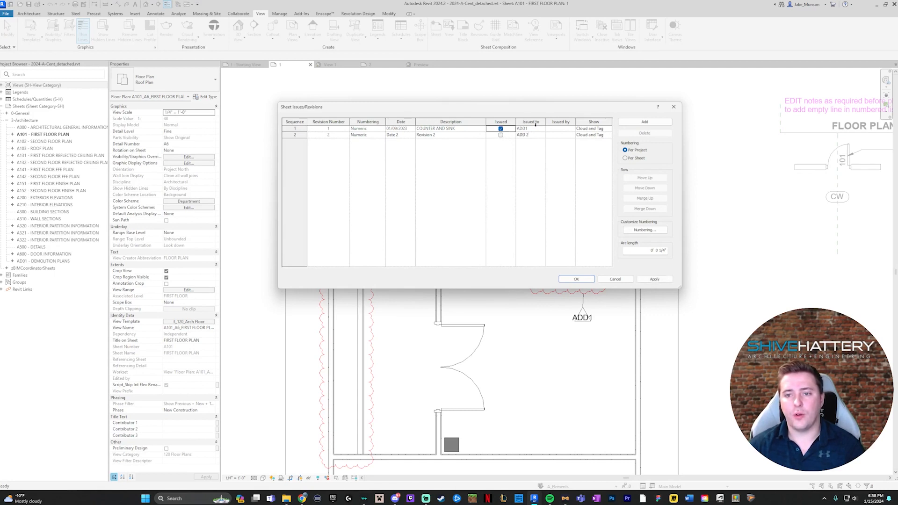
left_click(609, 129)
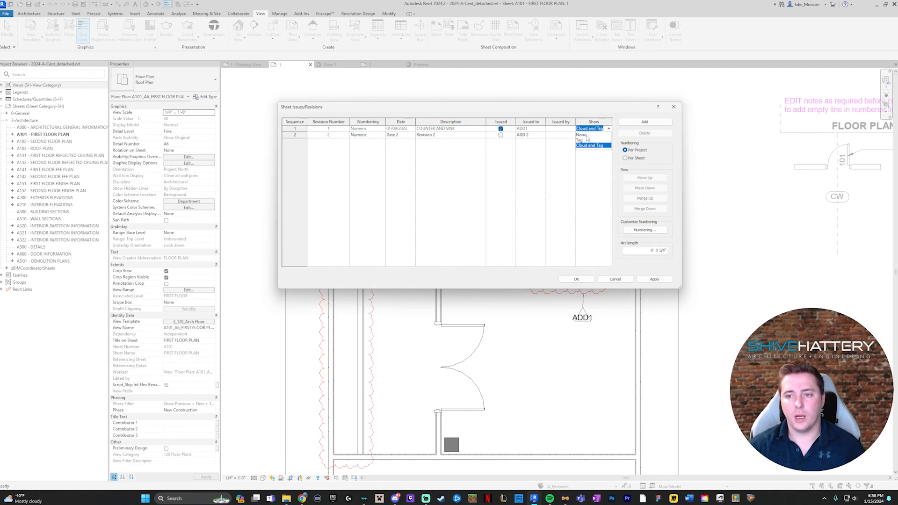
left_click(587, 135)
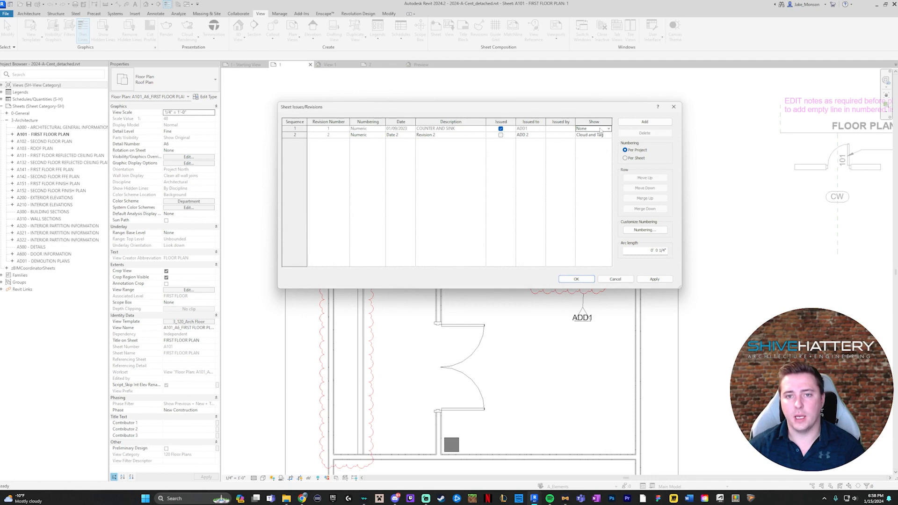
Apply the revision settings and examine the remaining cloud and the title block's revision schedule on the A101 sheet
left_click(576, 278)
scroll(524, 202, "down", 4)
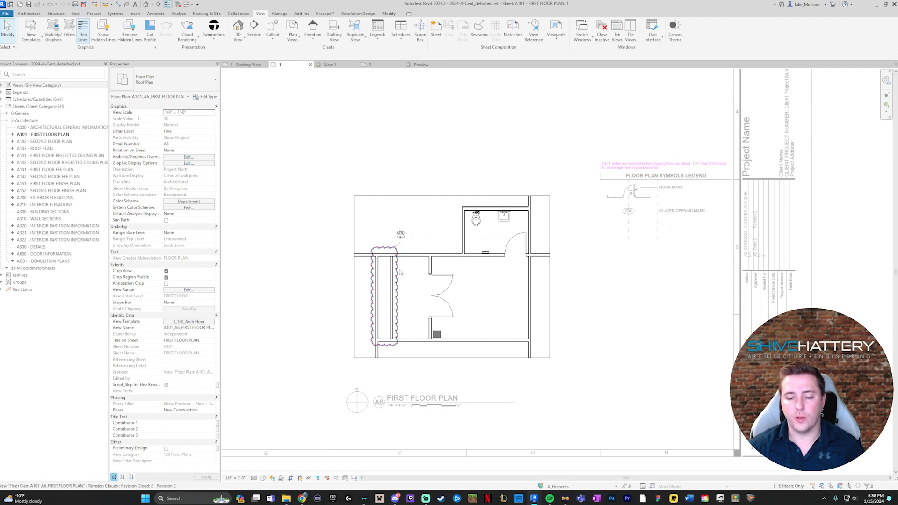
scroll(419, 263, "up", 1)
middle_click_drag(421, 262, 376, 243)
middle_click_drag(649, 262, 495, 272)
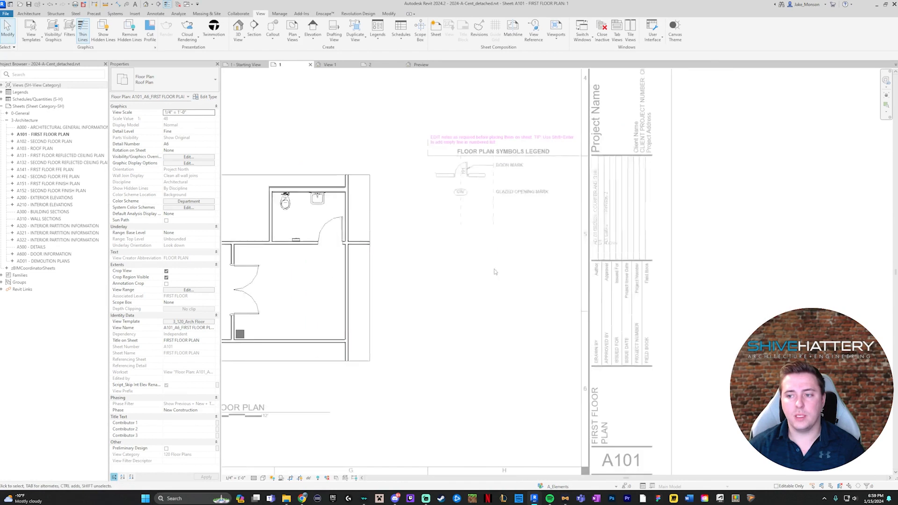
middle_click_drag(378, 257, 451, 257)
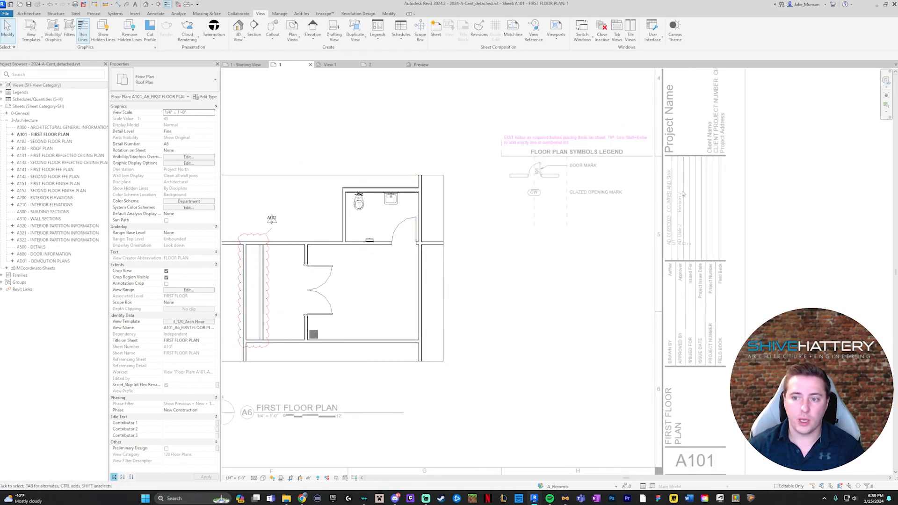
middle_click_drag(345, 307, 443, 301)
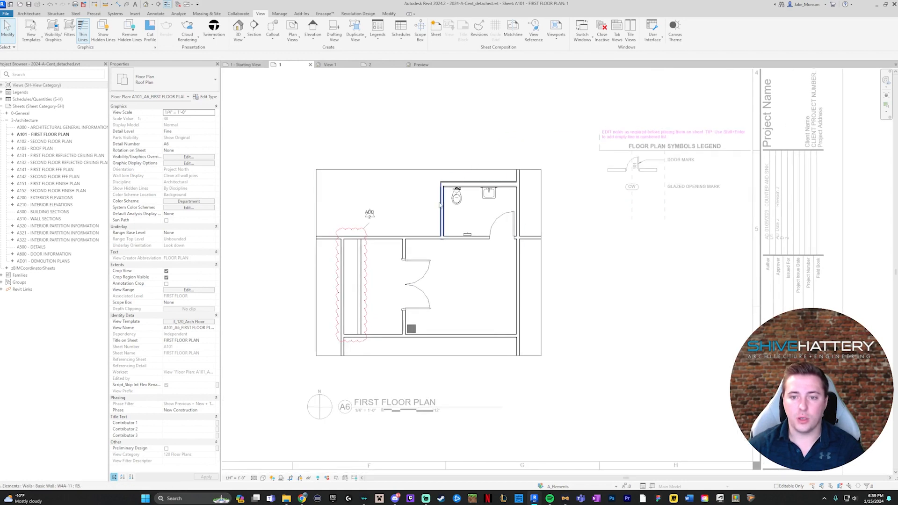
scroll(543, 301, "down", 1)
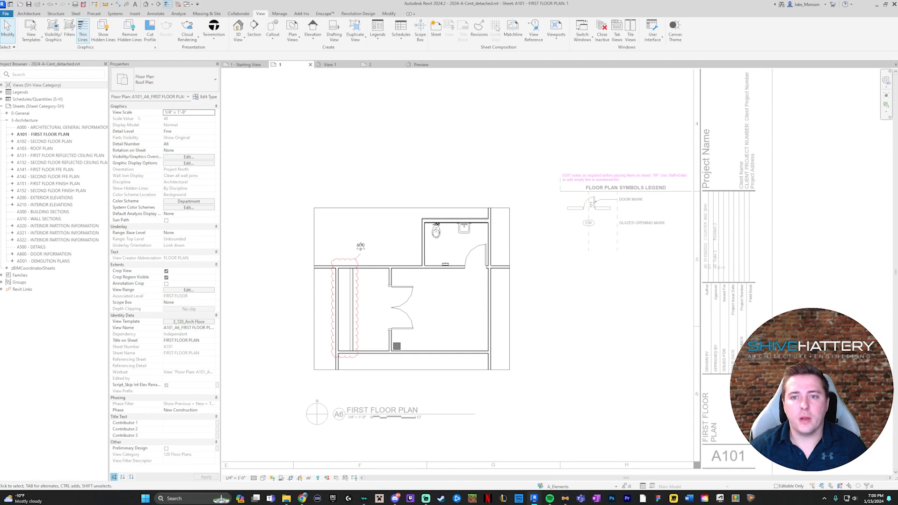
Set the Show option of Revision 2 to None in the sheet issues and revisions and apply it
left_click(479, 30)
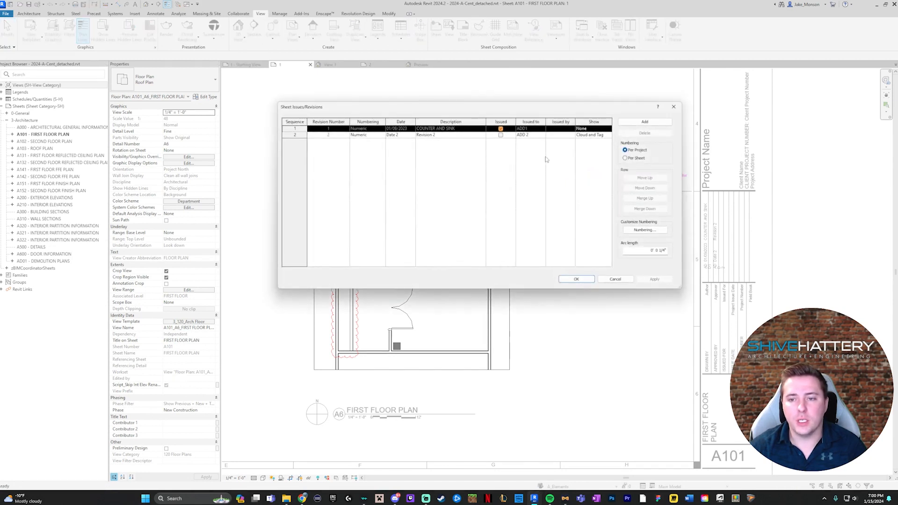
left_click(603, 135)
left_click(608, 136)
left_click(589, 145)
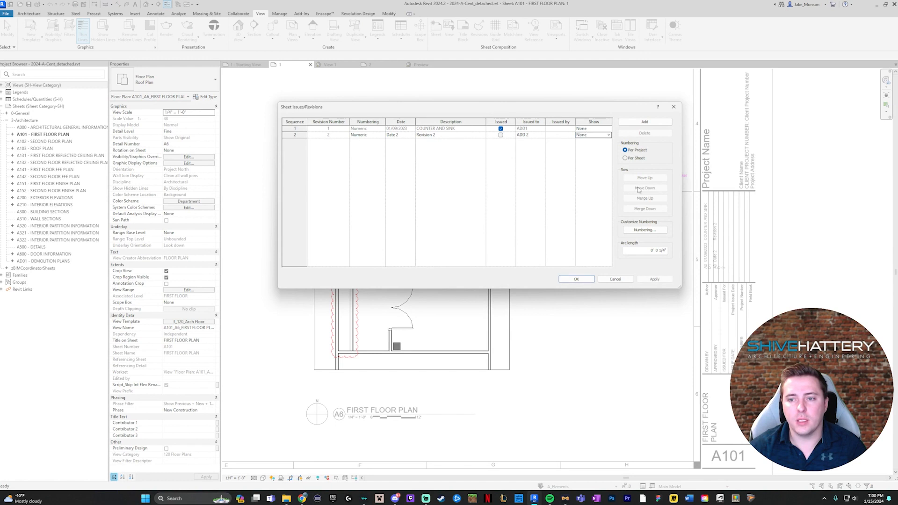
left_click(576, 279)
Set the Show option of Revision 2 back to Cloud and Tag in the sheet issues and revisions and apply it
left_click(479, 29)
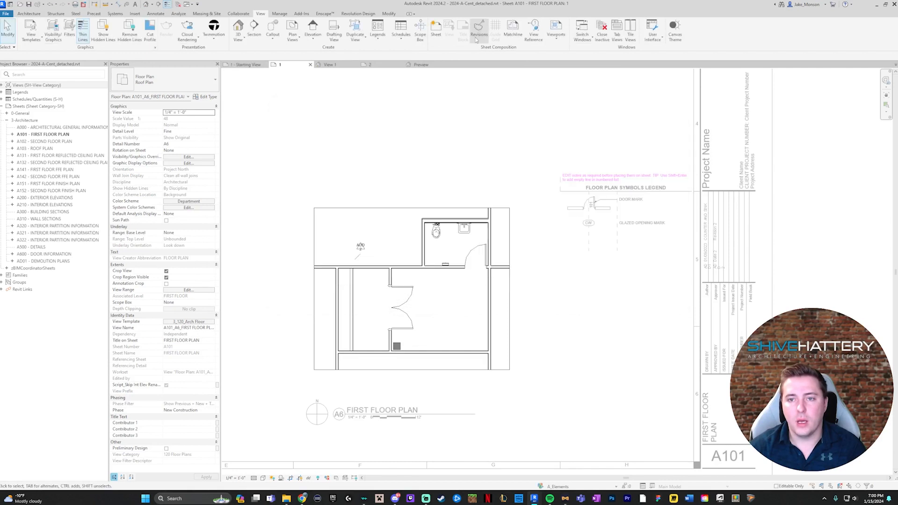
left_click(606, 135)
left_click(609, 136)
left_click(585, 149)
left_click(608, 136)
left_click(591, 153)
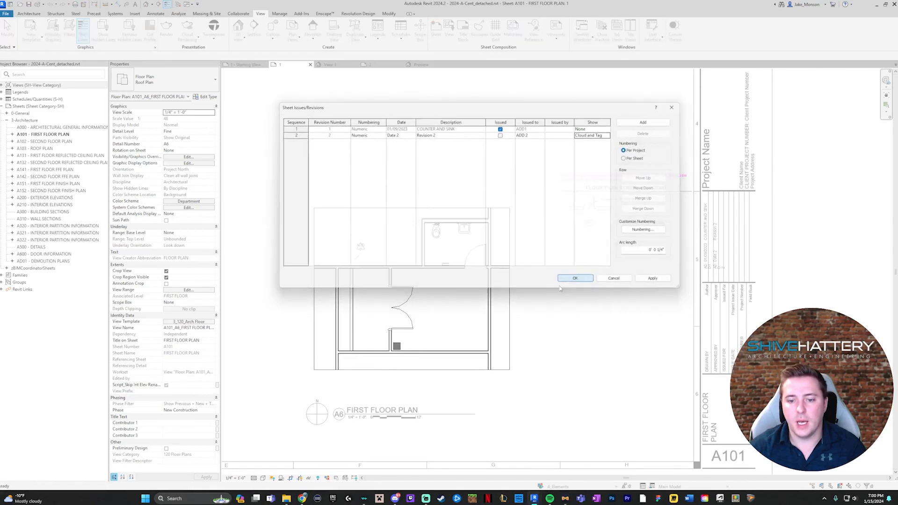
left_click(576, 279)
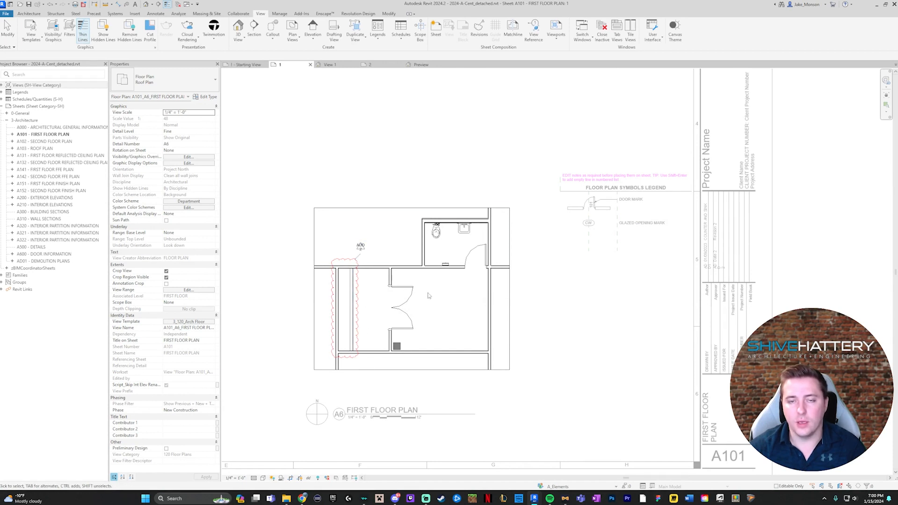